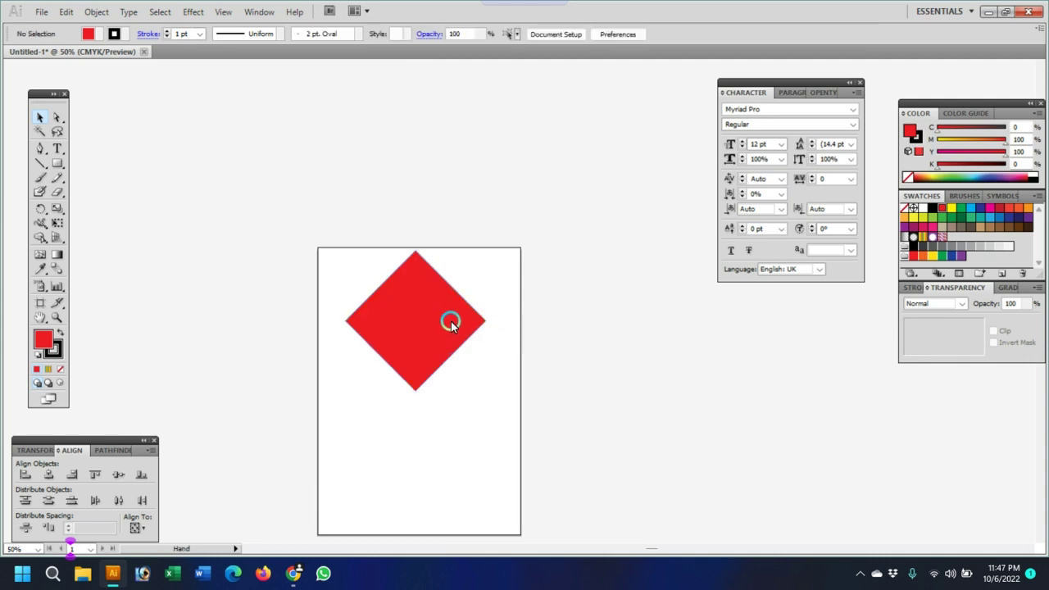
Step: Duplicate the red diamond straight down by about 181.5 mm
{"action": "left_click", "coordinate": [474, 256], "text": "ctrl"}
{"action": "left_click_drag", "start_coordinate": [573, 326], "coordinate": [540, 245]}
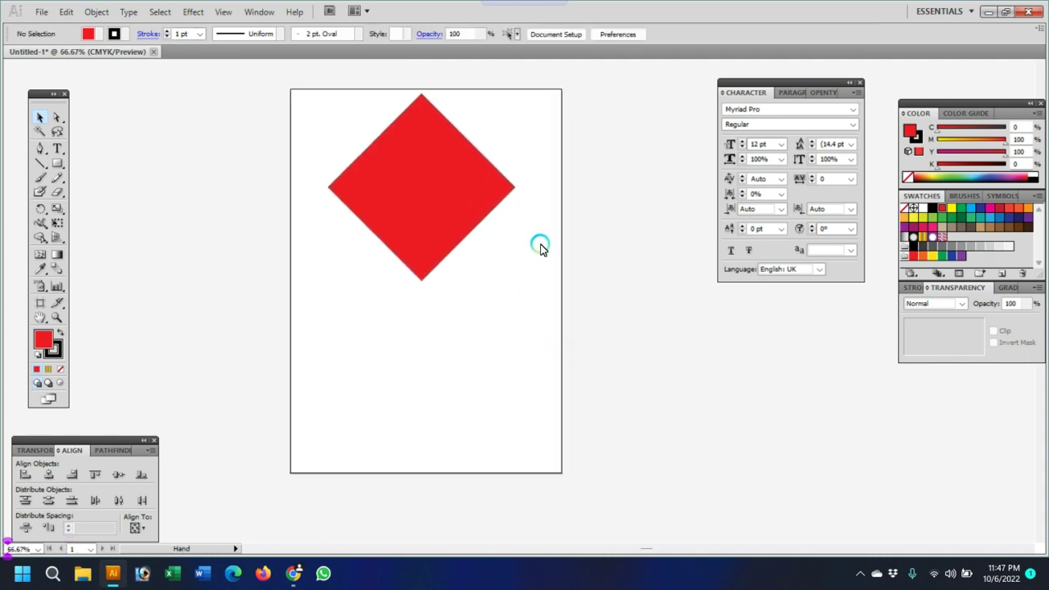
{"action": "left_click", "coordinate": [465, 176]}
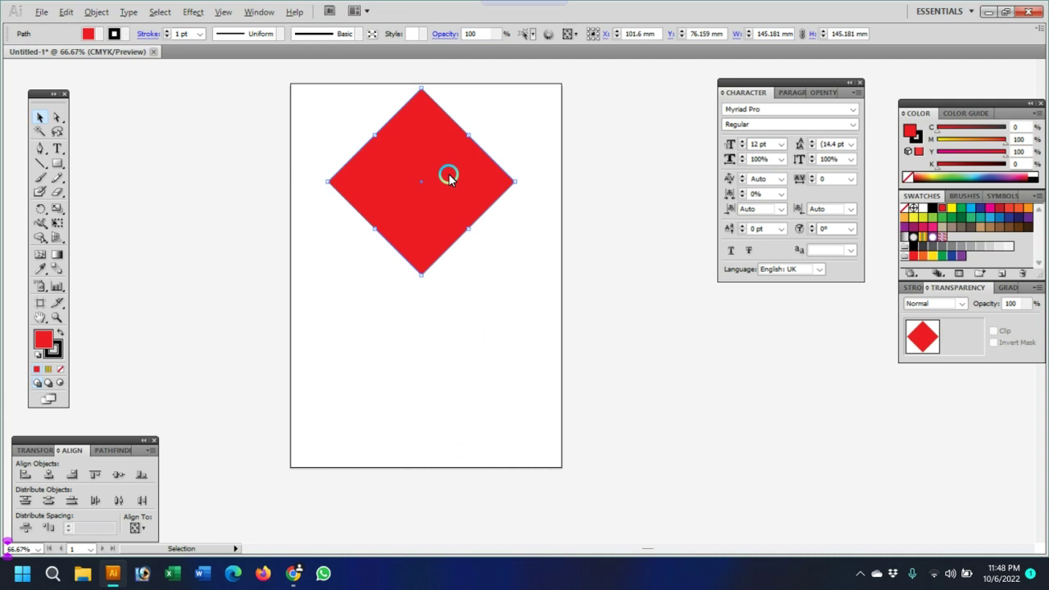
{"action": "left_click_drag", "start_coordinate": [443, 158], "coordinate": [433, 381]}
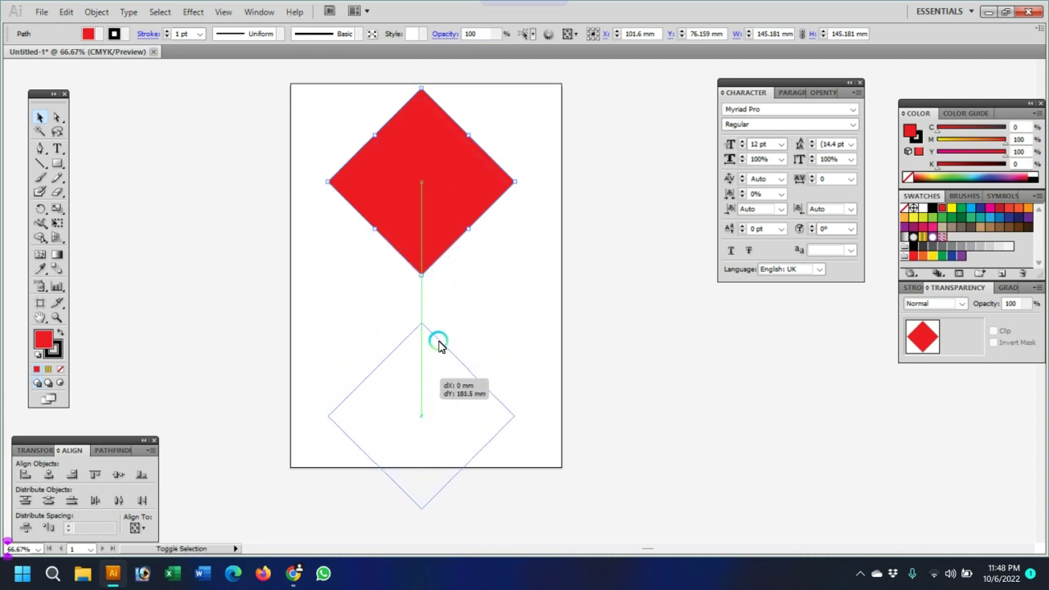
Step: Scale both red diamonds down together to about 99.7 mm wide each and centre the pair on the artboard
{"action": "left_click_drag", "start_coordinate": [563, 158], "coordinate": [384, 422]}
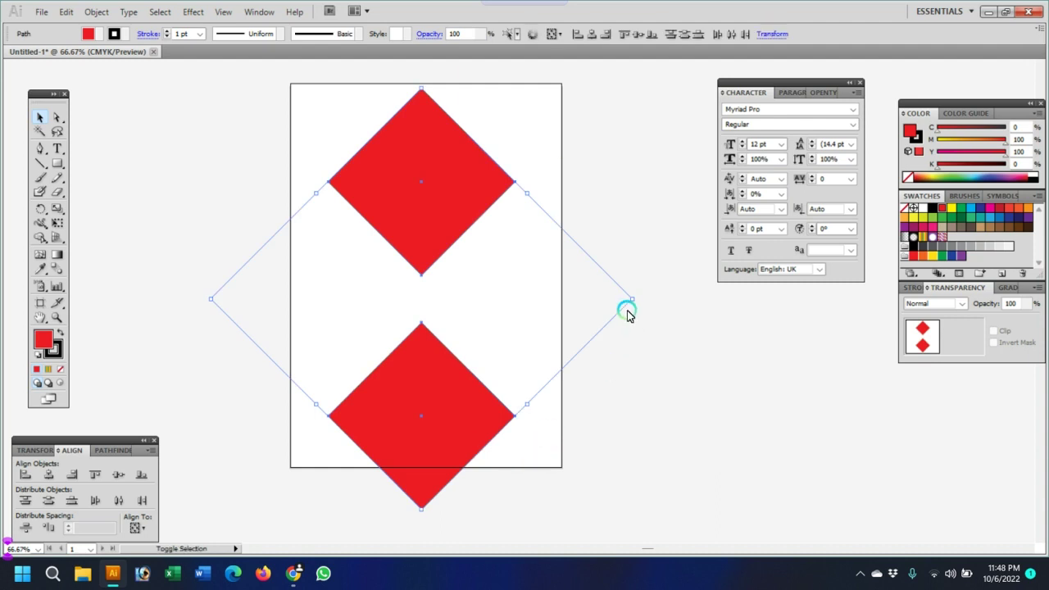
{"action": "left_click_drag", "start_coordinate": [632, 300], "coordinate": [566, 299]}
{"action": "left_click_drag", "start_coordinate": [429, 361], "coordinate": [434, 331]}
{"action": "left_click", "coordinate": [584, 375]}
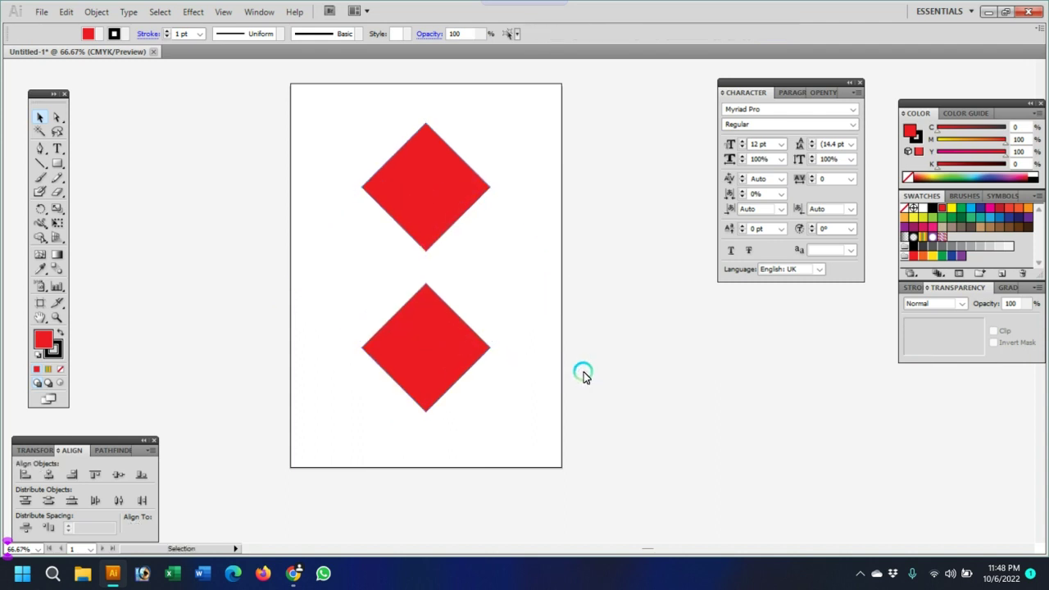
Step: Fill the lower diamond with CMYK Yellow
{"action": "left_click", "coordinate": [451, 172]}
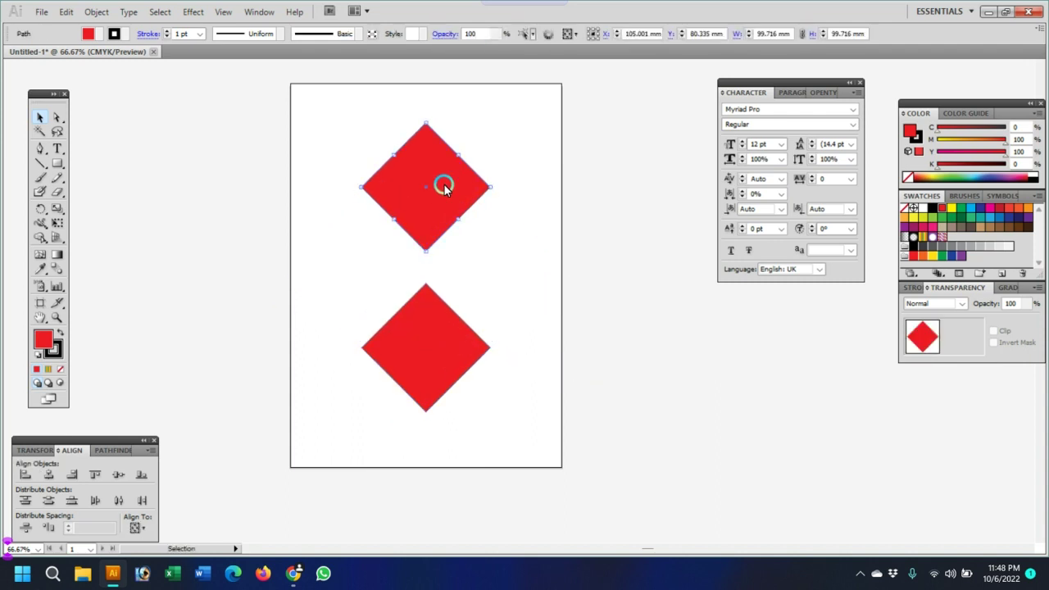
{"action": "left_click", "coordinate": [482, 347]}
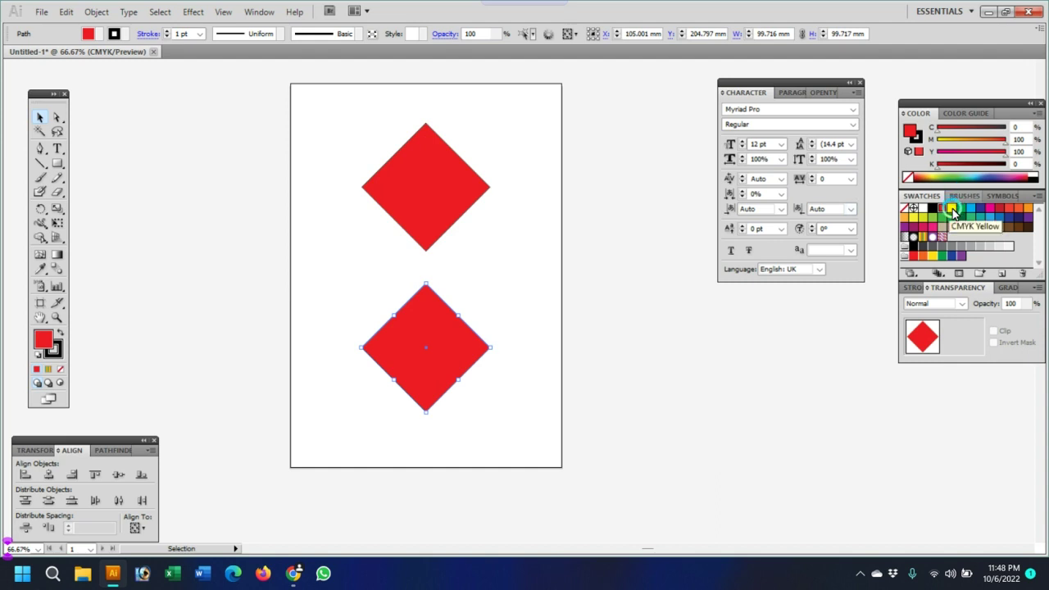
{"action": "left_click", "coordinate": [953, 213]}
{"action": "left_click", "coordinate": [541, 326]}
Step: Remove the stroke from both the red and the yellow diamond
{"action": "left_click_drag", "start_coordinate": [544, 172], "coordinate": [379, 347]}
{"action": "left_click", "coordinate": [61, 352]}
{"action": "left_click_drag", "start_coordinate": [270, 199], "coordinate": [503, 438]}
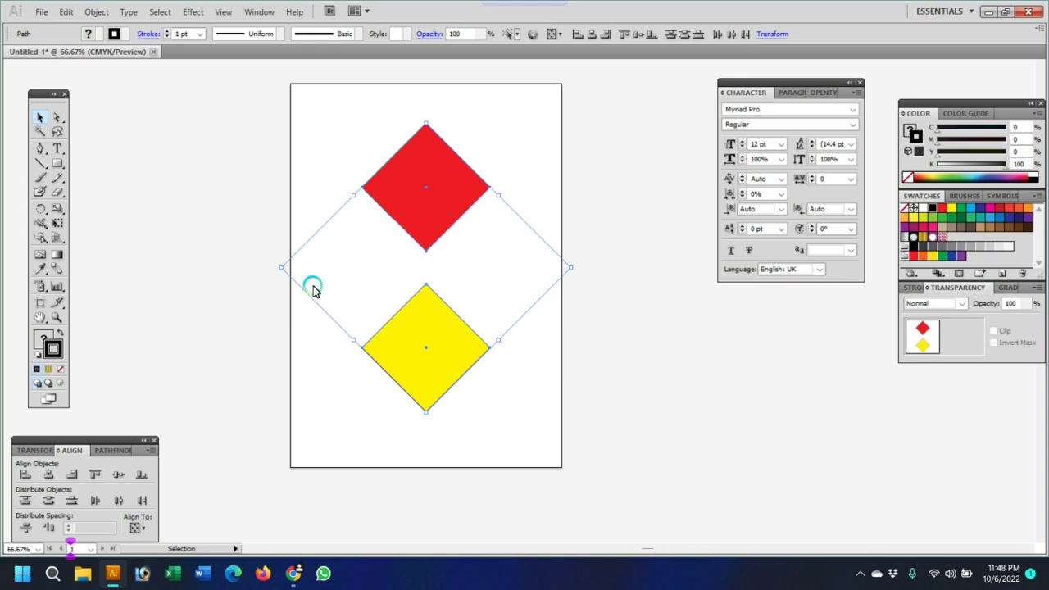
{"action": "left_click", "coordinate": [41, 12]}
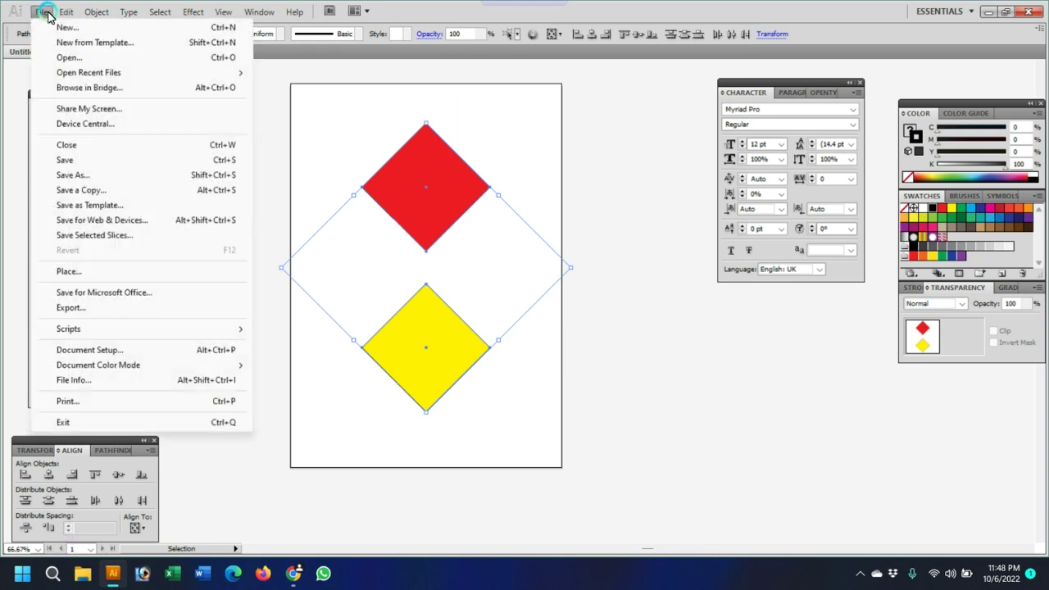
{"action": "left_click", "coordinate": [376, 117]}
{"action": "left_click_drag", "start_coordinate": [314, 113], "coordinate": [393, 423]}
{"action": "left_click", "coordinate": [64, 371]}
{"action": "left_click", "coordinate": [110, 355]}
Step: Blend the two diamonds with the Blend tool, joining the red one's bottom anchor to the yellow one's top anchor
{"action": "left_click_drag", "start_coordinate": [332, 156], "coordinate": [541, 421]}
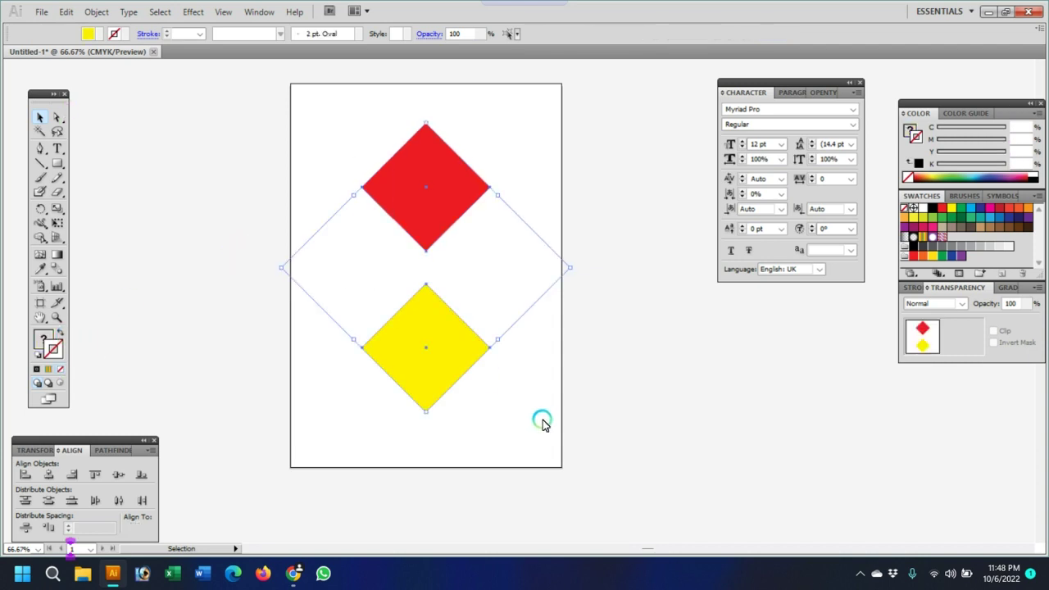
{"action": "left_click", "coordinate": [61, 273]}
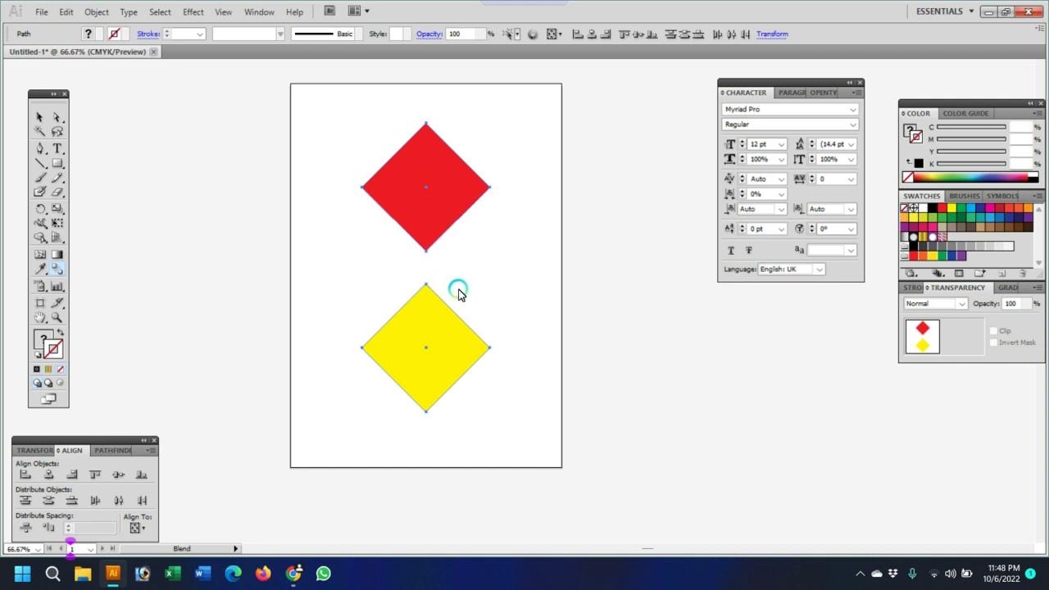
{"action": "scroll", "coordinate": [585, 356], "scroll_direction": "up", "scroll_amount": 5, "text": "alt"}
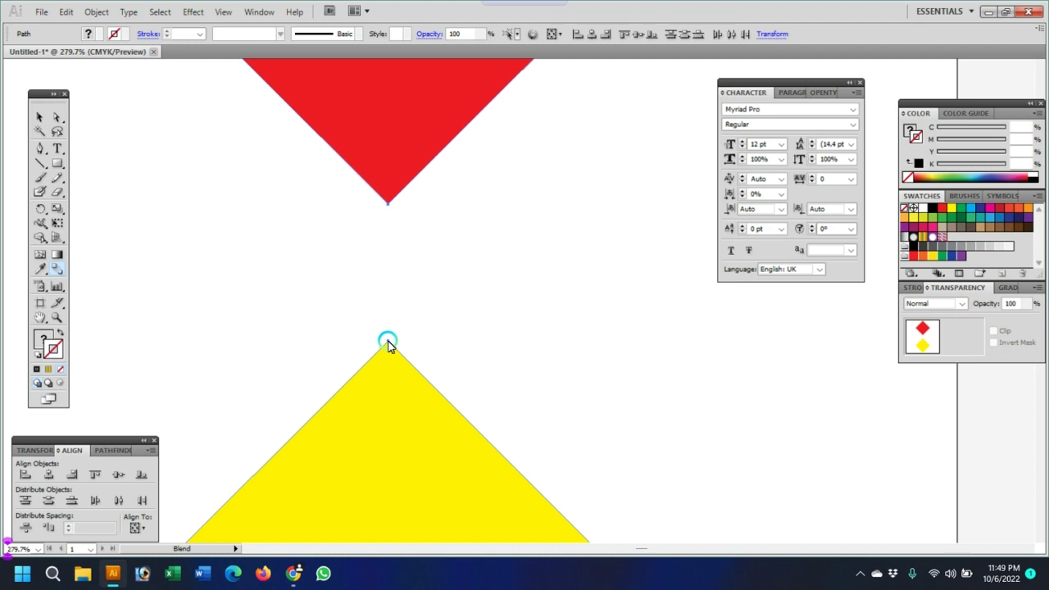
{"action": "left_click", "coordinate": [388, 341]}
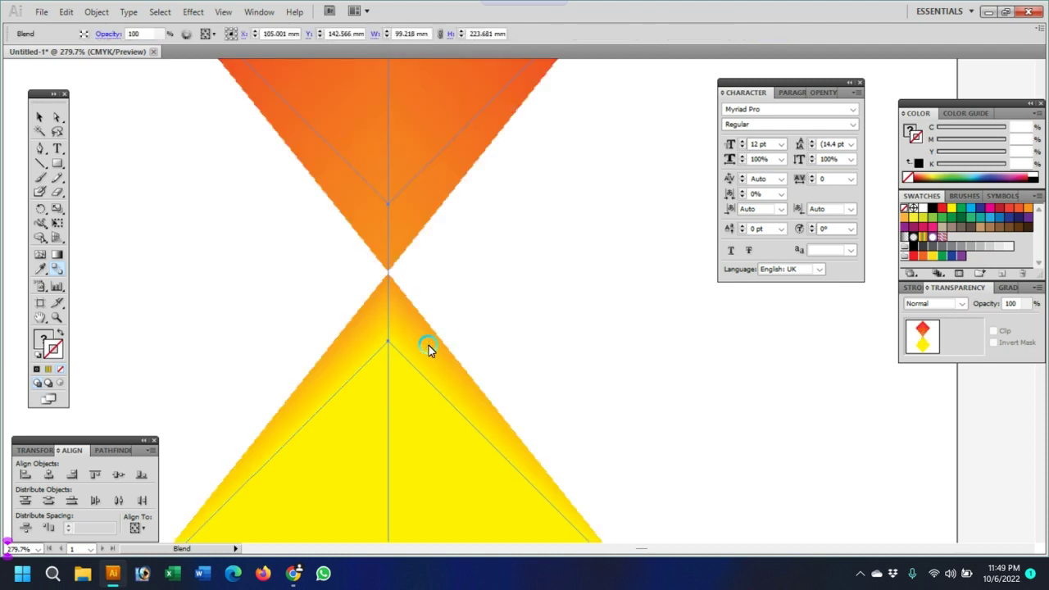
{"action": "left_click", "coordinate": [517, 288], "text": "ctrl"}
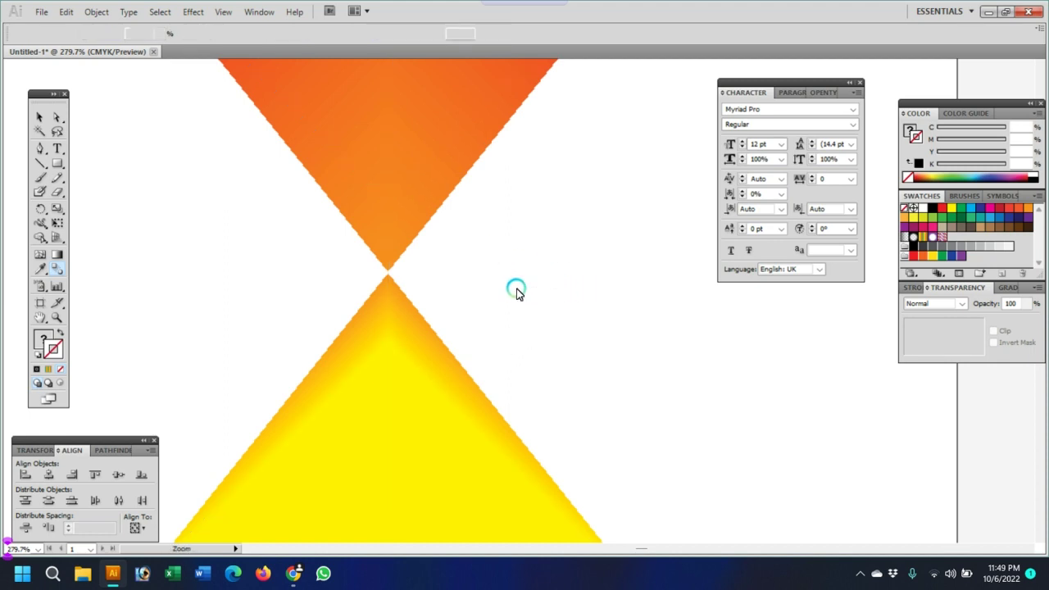
Step: Move the blended diamonds off the artboard onto the empty canvas at its right
{"action": "left_click", "coordinate": [517, 290], "text": "ctrl+alt"}
{"action": "left_click", "coordinate": [517, 290], "text": "ctrl+alt"}
{"action": "left_click", "coordinate": [517, 289], "text": "ctrl+alt"}
{"action": "key", "text": "ctrl+minus"}
{"action": "key", "text": "ctrl+minus"}
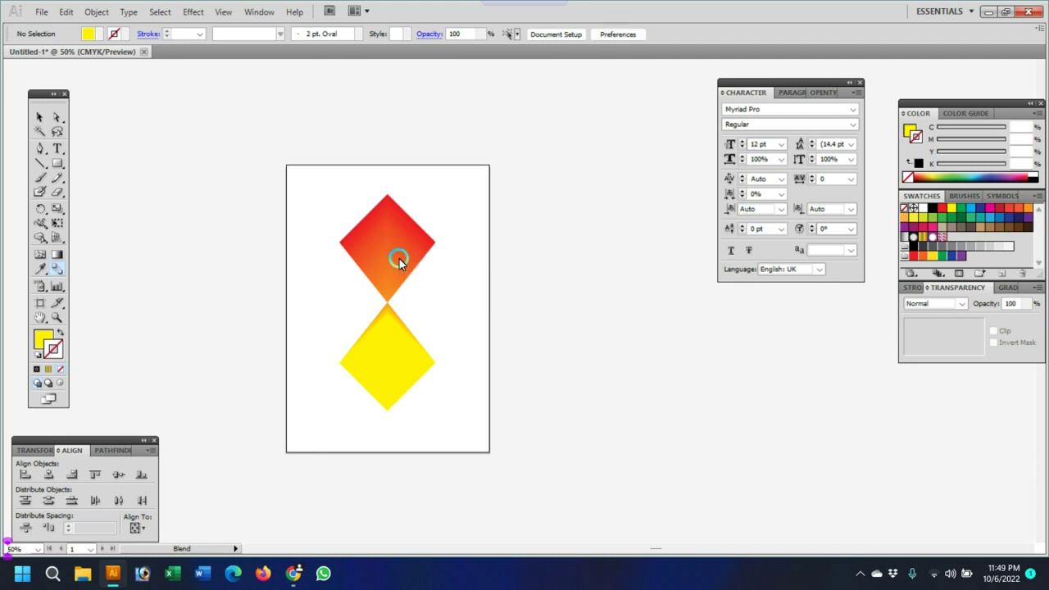
{"action": "left_click", "coordinate": [39, 117]}
{"action": "left_click_drag", "start_coordinate": [410, 258], "coordinate": [627, 292]}
{"action": "left_click", "coordinate": [627, 292]}
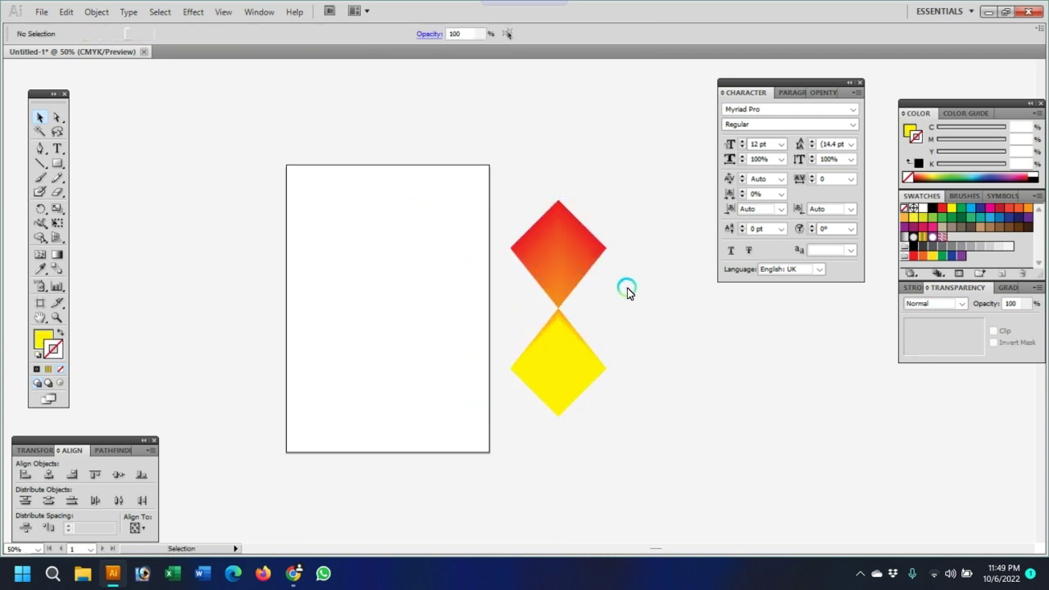
Step: Draw a vertical line segment about 64 mm long above the artboard's upper left corner
{"action": "left_click", "coordinate": [482, 272], "text": "ctrl"}
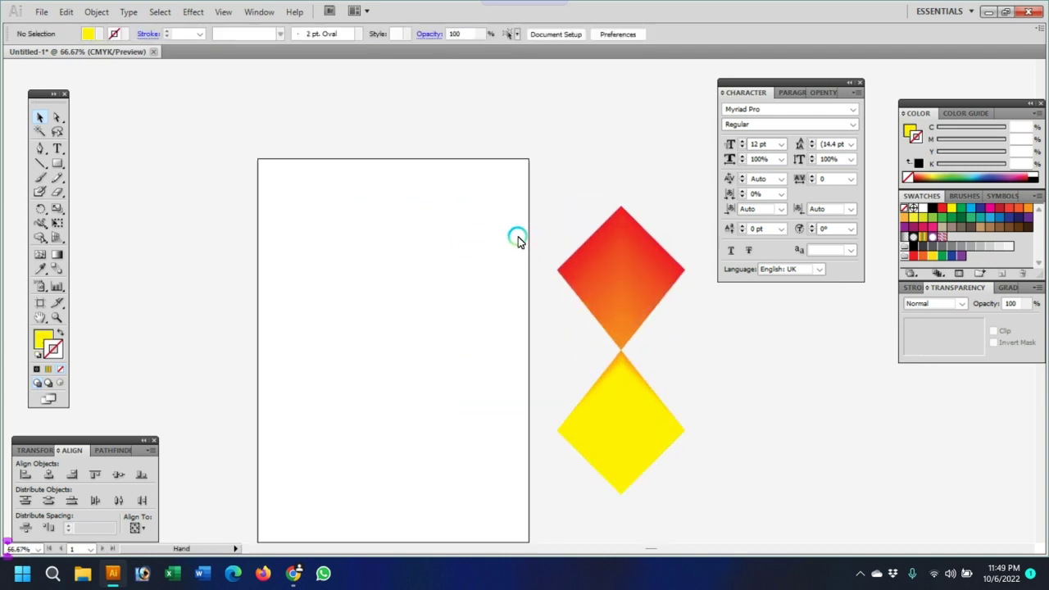
{"action": "left_click_drag", "start_coordinate": [518, 236], "coordinate": [432, 251]}
{"action": "left_click_drag", "start_coordinate": [363, 235], "coordinate": [363, 268]}
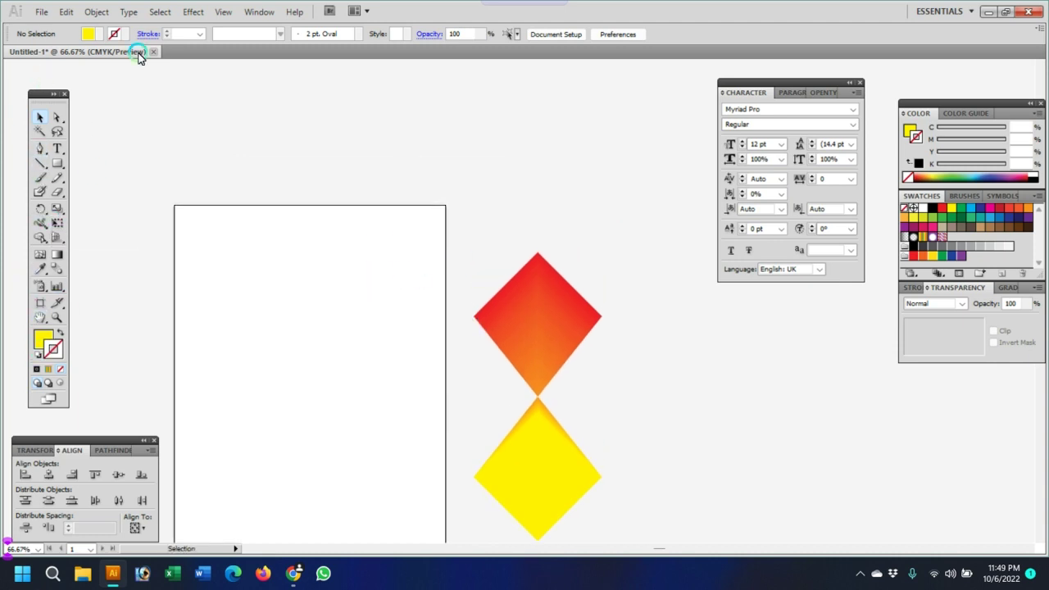
{"action": "left_click", "coordinate": [39, 164]}
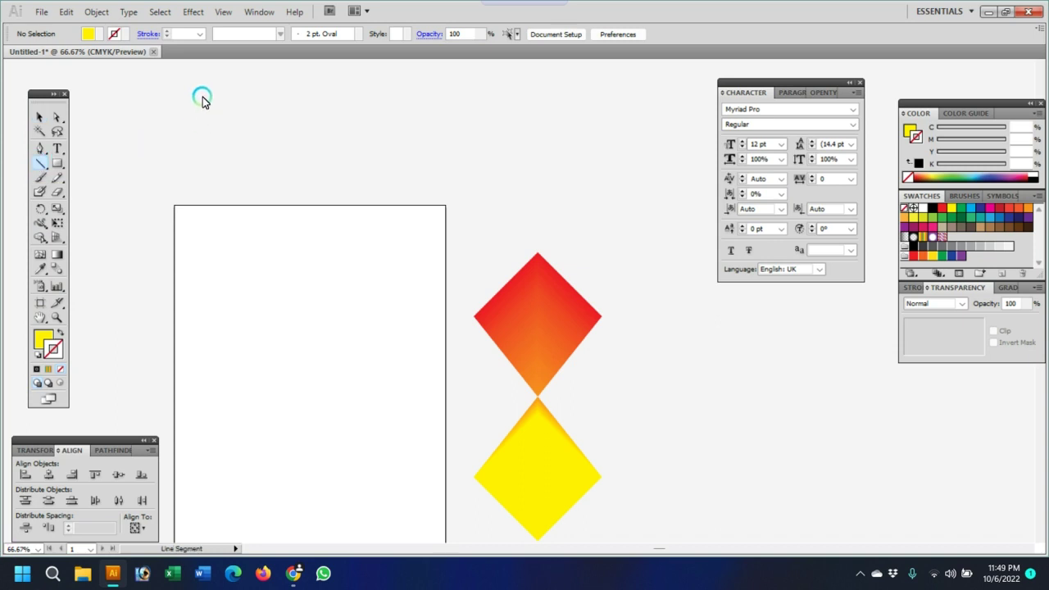
{"action": "left_click_drag", "start_coordinate": [201, 87], "coordinate": [201, 171]}
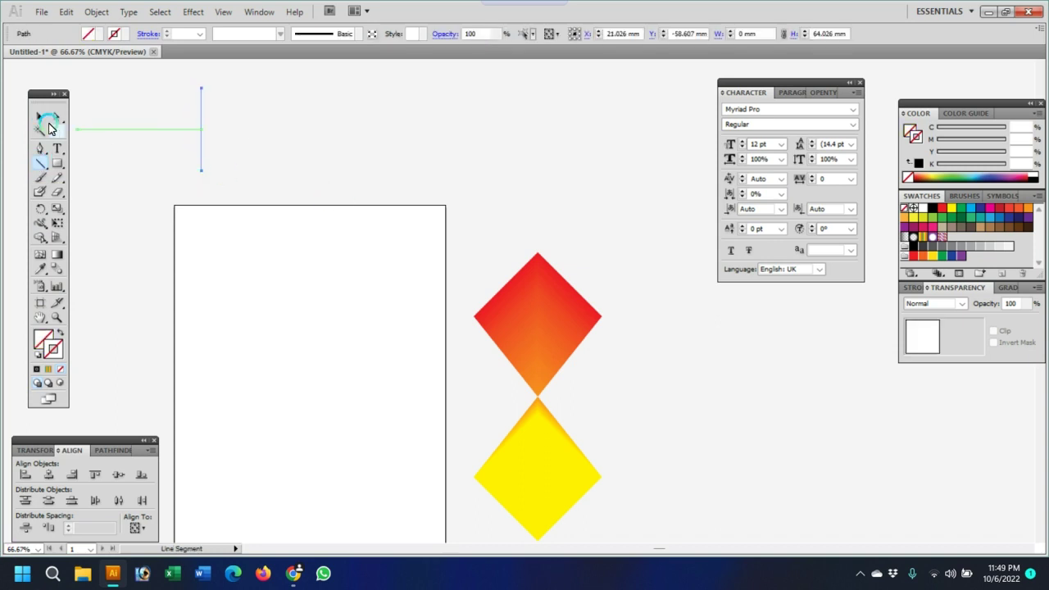
Step: Reset the vertical line to the default white fill and black 1 pt stroke
{"action": "left_click", "coordinate": [44, 339]}
{"action": "left_click", "coordinate": [38, 355]}
{"action": "left_click", "coordinate": [40, 117]}
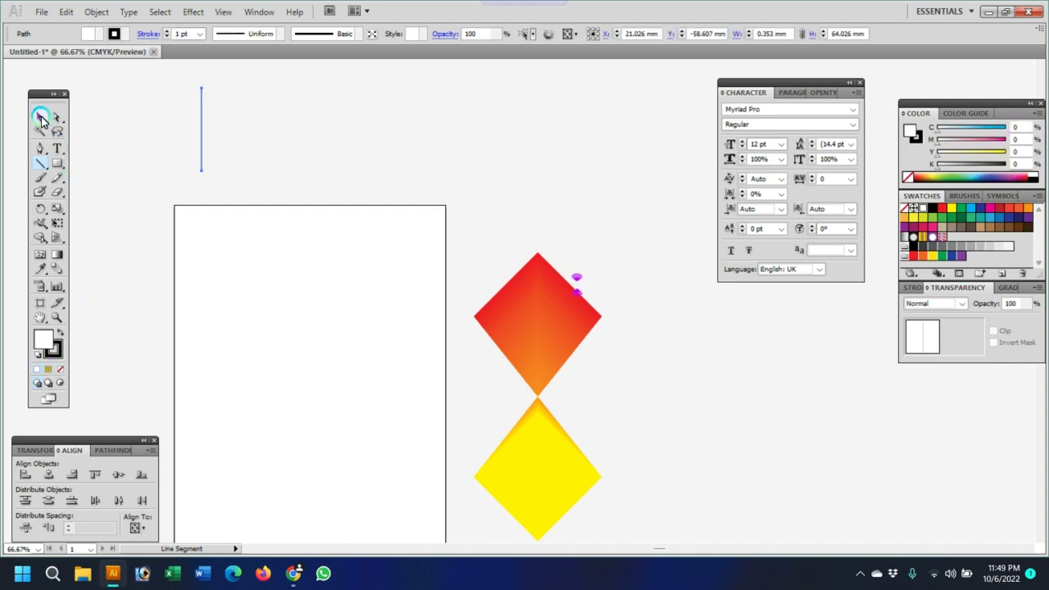
{"action": "left_click", "coordinate": [309, 155]}
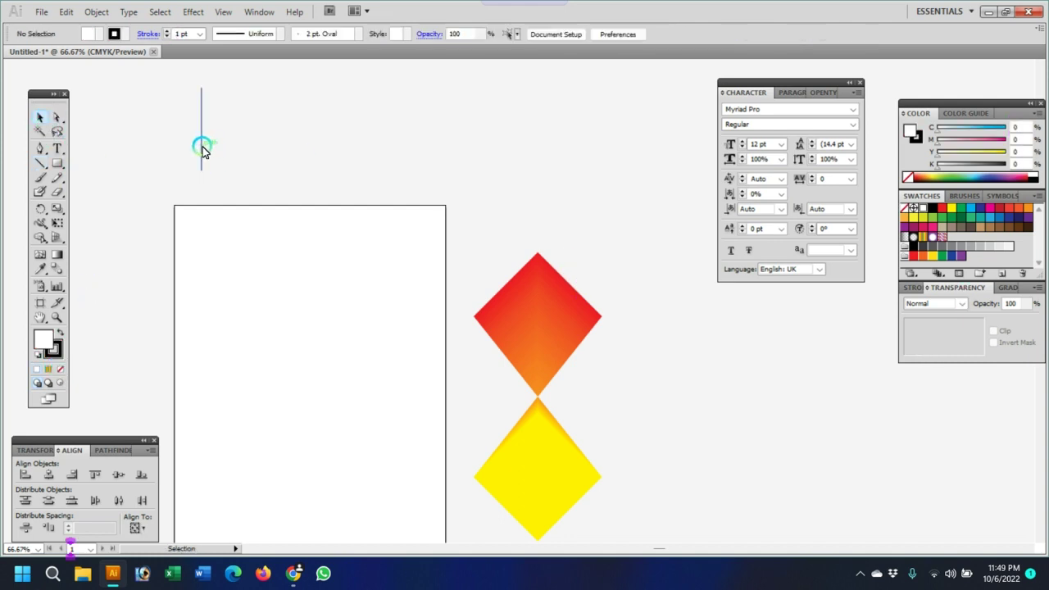
Step: Duplicate the vertical line horizontally to the right, level with the original and above the blended diamonds
{"action": "left_click", "coordinate": [203, 149]}
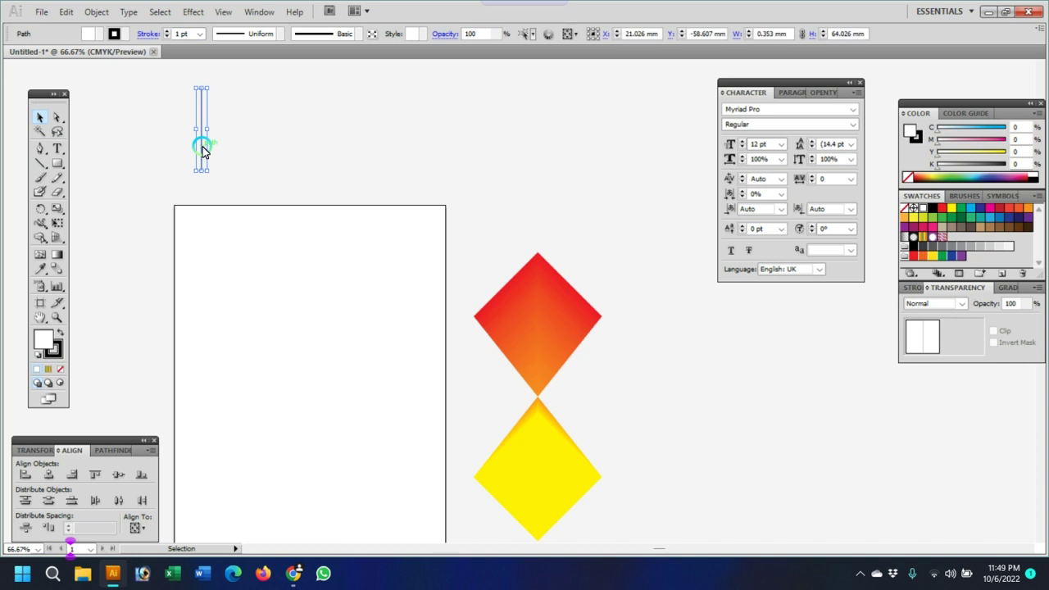
{"action": "left_click_drag", "start_coordinate": [202, 149], "coordinate": [557, 174]}
{"action": "left_click", "coordinate": [579, 100]}
Step: Set the stroke of both vertical lines to red
{"action": "mouse_move", "coordinate": [579, 100]}
{"action": "left_mouse_down"}
{"action": "mouse_move", "coordinate": [201, 107]}
{"action": "mouse_move", "coordinate": [173, 131]}
{"action": "left_mouse_up"}
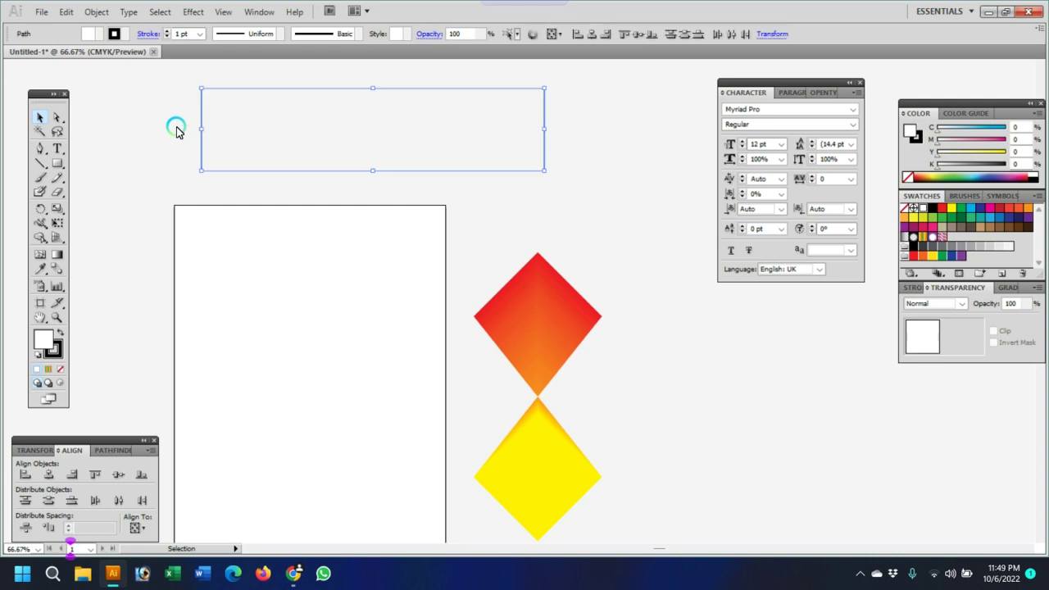
{"action": "left_click", "coordinate": [59, 349]}
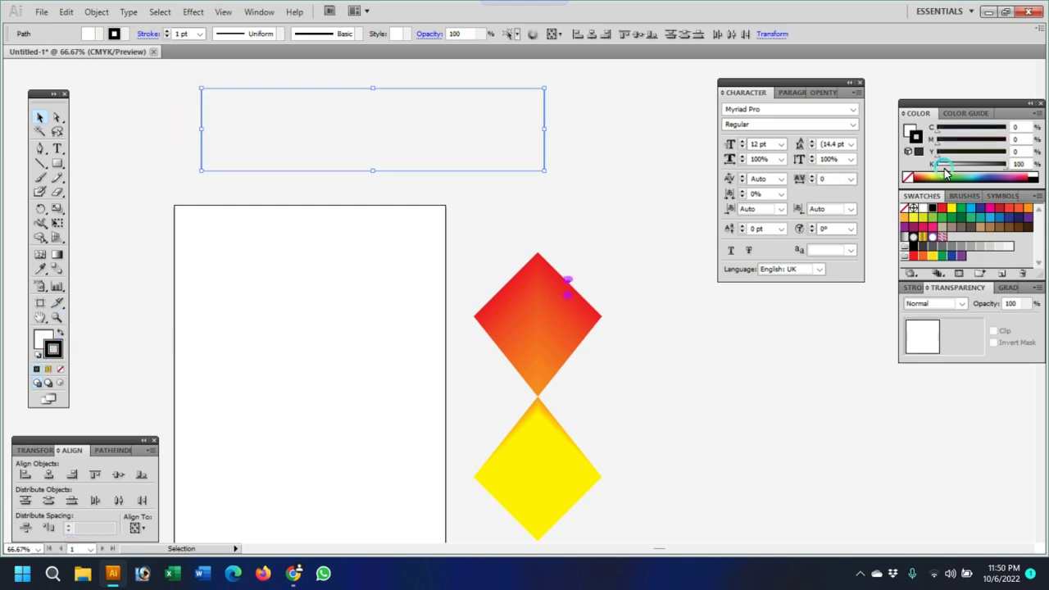
{"action": "left_click", "coordinate": [944, 207]}
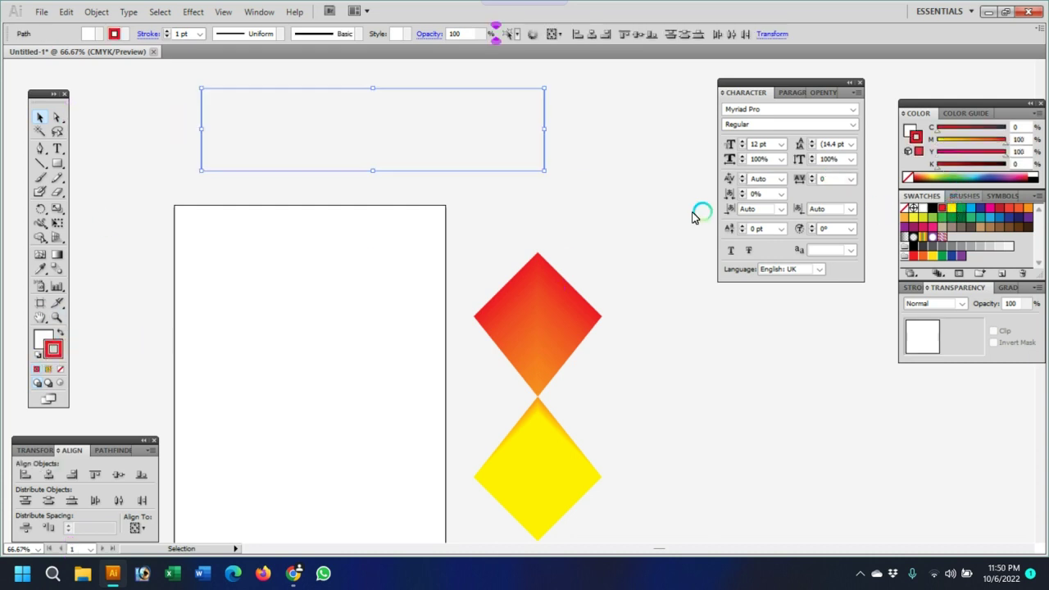
{"action": "left_click", "coordinate": [591, 210]}
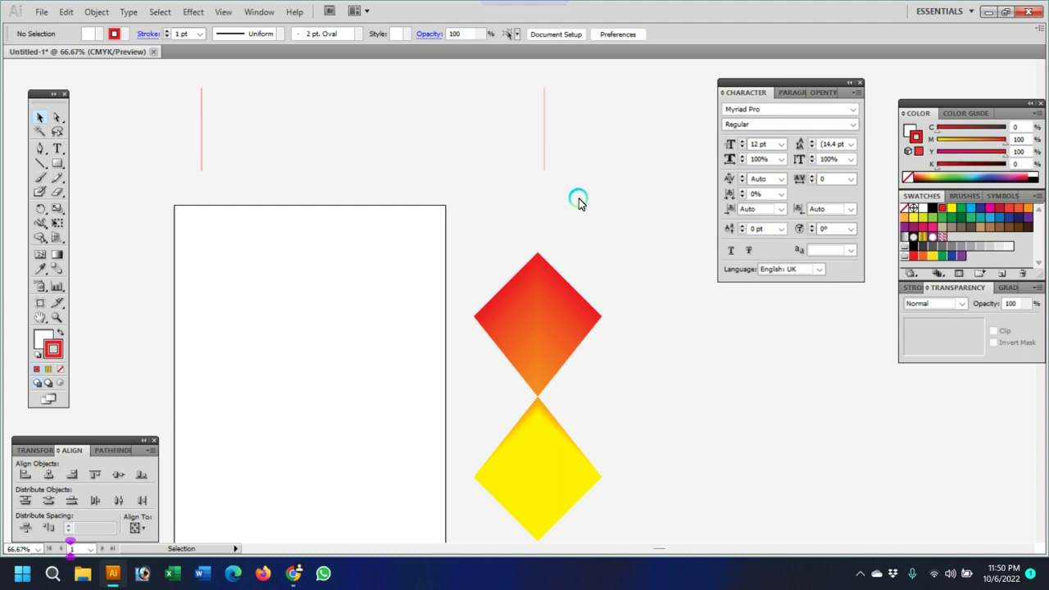
Step: Select both vertical red lines and set their blend spacing to a Specified Distance of 2 mm
{"action": "left_click_drag", "start_coordinate": [571, 130], "coordinate": [531, 141]}
{"action": "left_click_drag", "start_coordinate": [155, 92], "coordinate": [648, 180]}
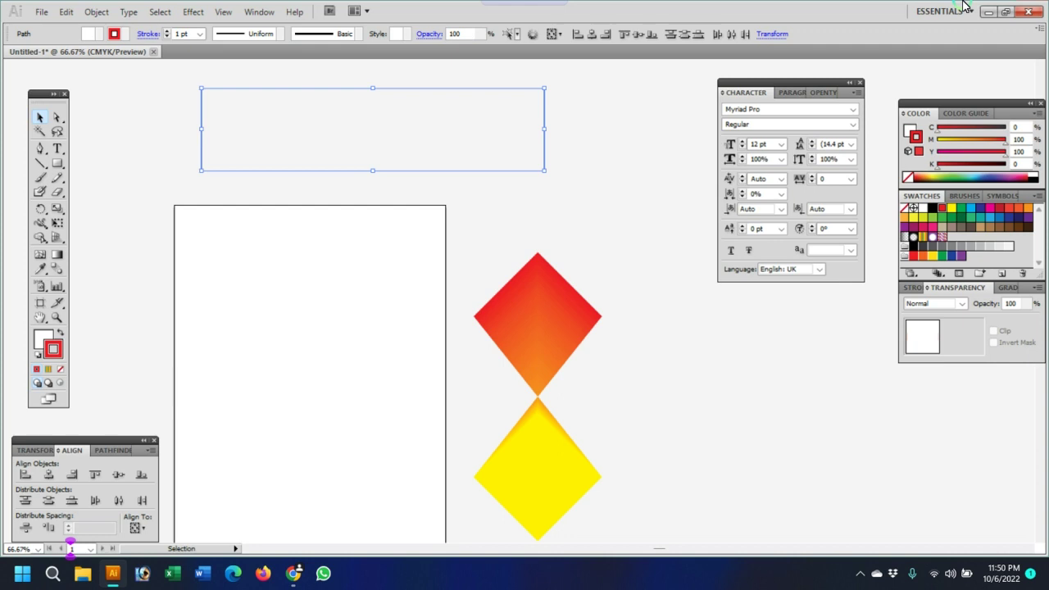
{"action": "left_click", "coordinate": [97, 11]}
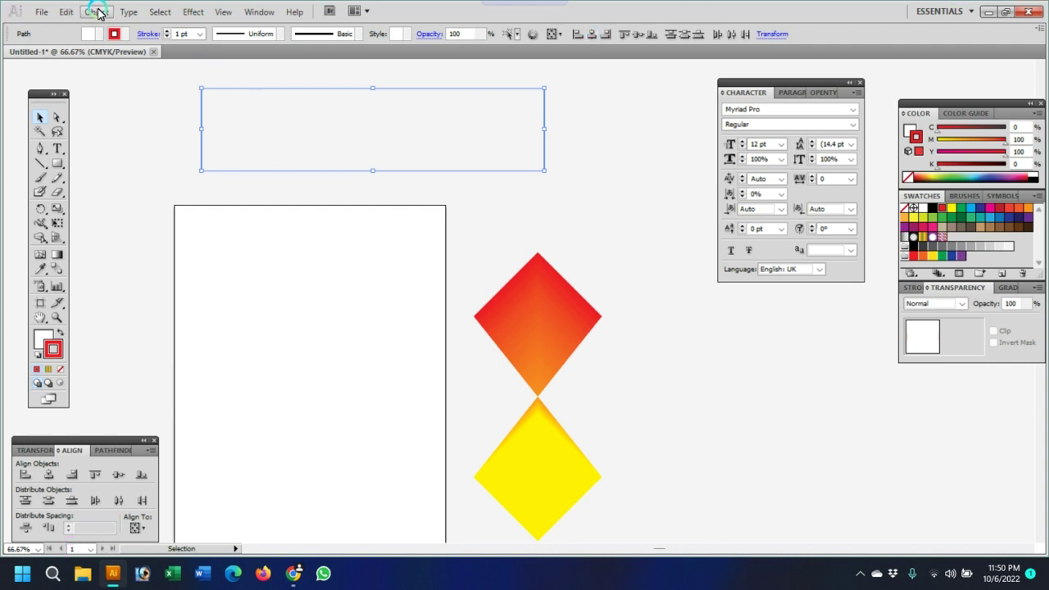
{"action": "left_click", "coordinate": [185, 319]}
{"action": "mouse_move", "coordinate": [188, 306]}
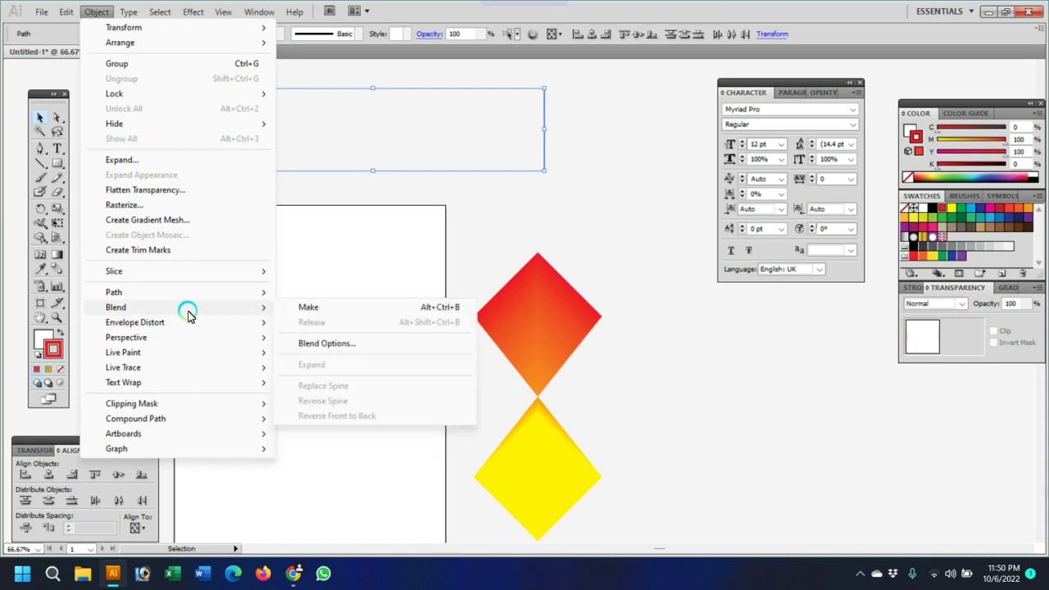
{"action": "left_click", "coordinate": [331, 345]}
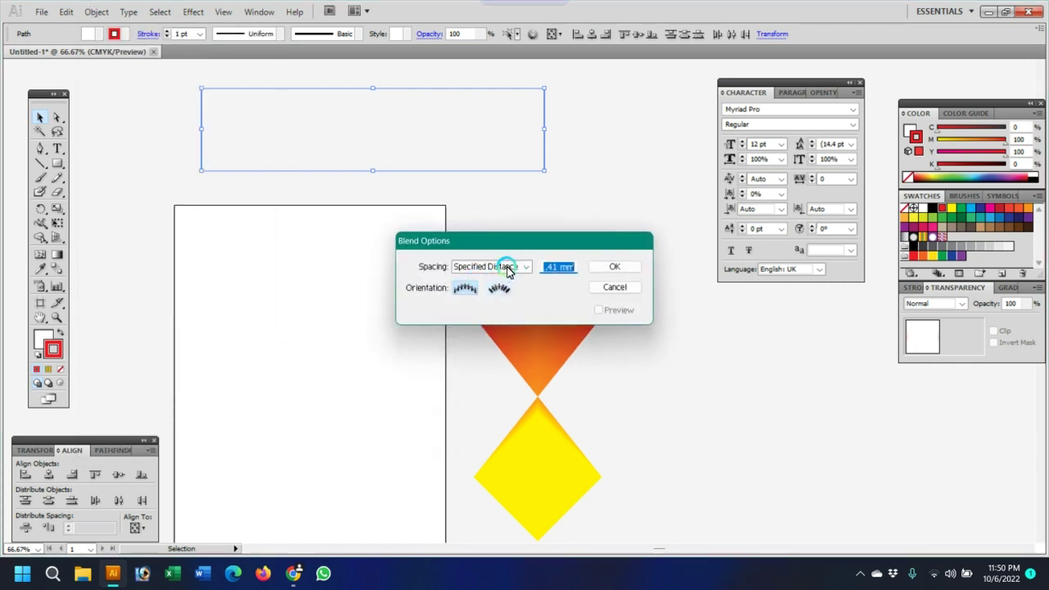
{"action": "left_click", "coordinate": [503, 272]}
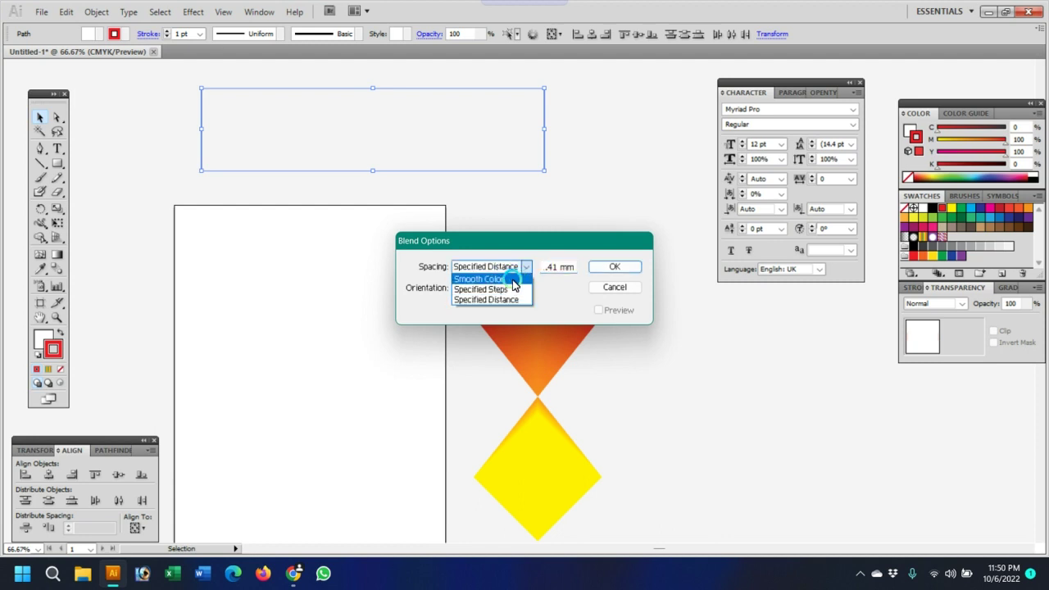
{"action": "left_click", "coordinate": [529, 268]}
{"action": "left_click", "coordinate": [528, 268]}
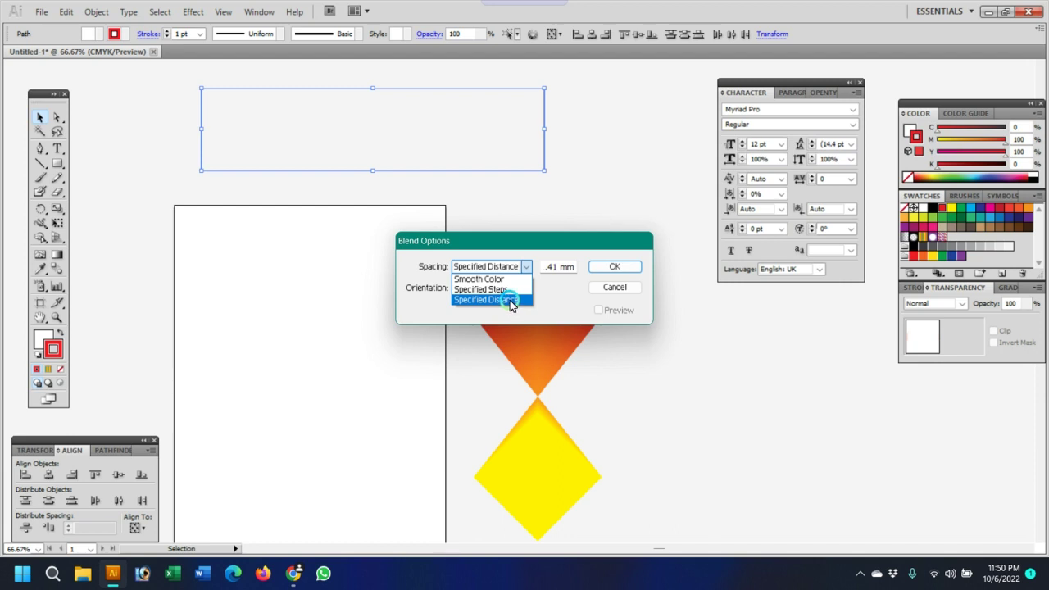
{"action": "left_click", "coordinate": [510, 302]}
{"action": "mouse_move", "coordinate": [562, 271]}
{"action": "left_mouse_down"}
{"action": "mouse_move", "coordinate": [517, 267]}
{"action": "mouse_move", "coordinate": [549, 279]}
{"action": "left_mouse_up"}
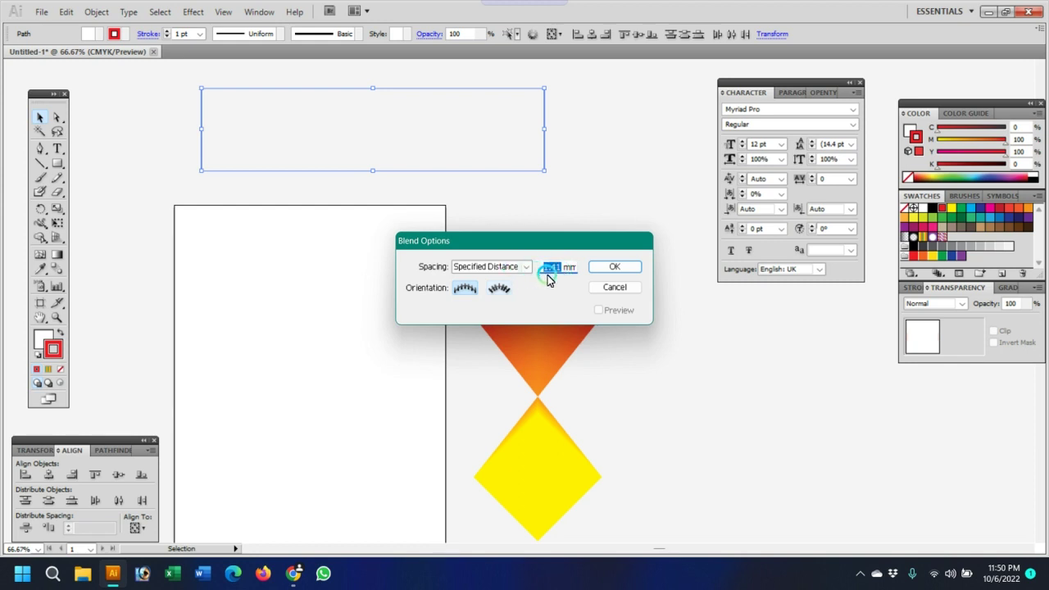
{"action": "left_click", "coordinate": [614, 268]}
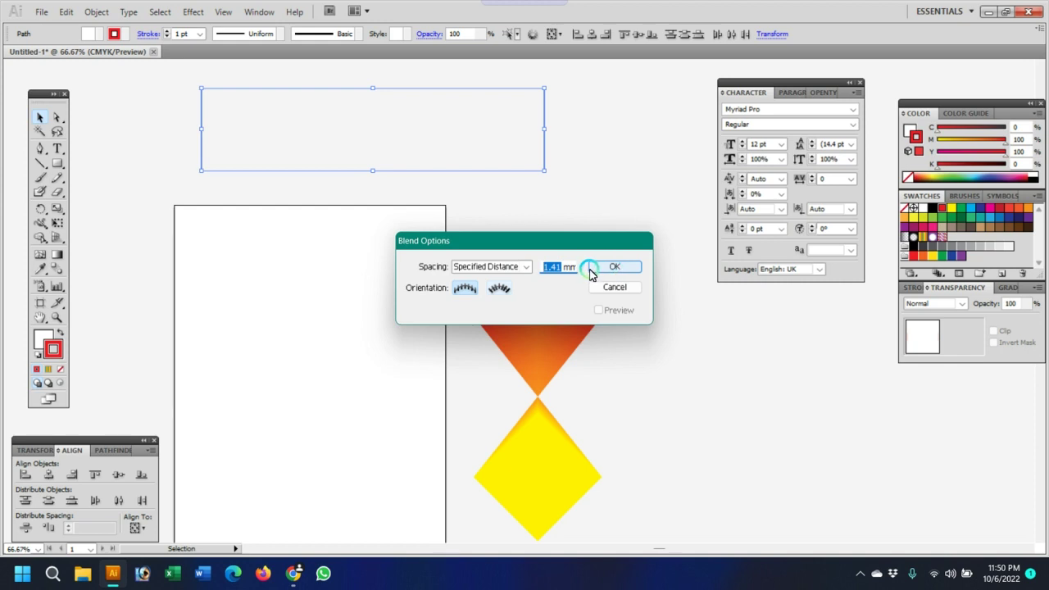
{"action": "type", "text": "2"}
{"action": "left_click", "coordinate": [610, 275]}
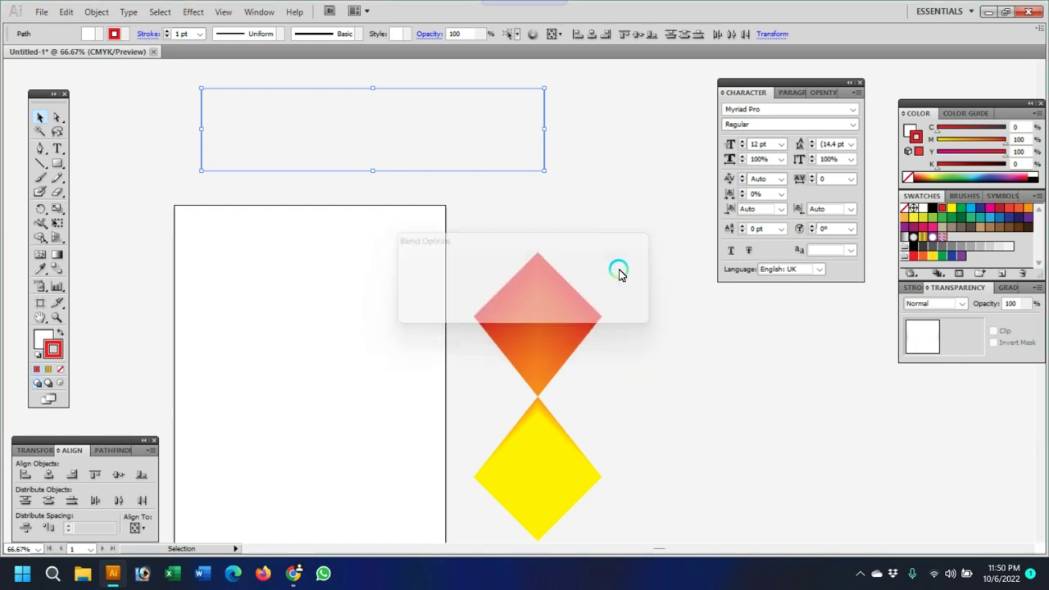
Step: Make a blend between the two vertical red lines and deselect it
{"action": "left_click", "coordinate": [307, 121]}
{"action": "left_click_drag", "start_coordinate": [307, 121], "coordinate": [580, 162]}
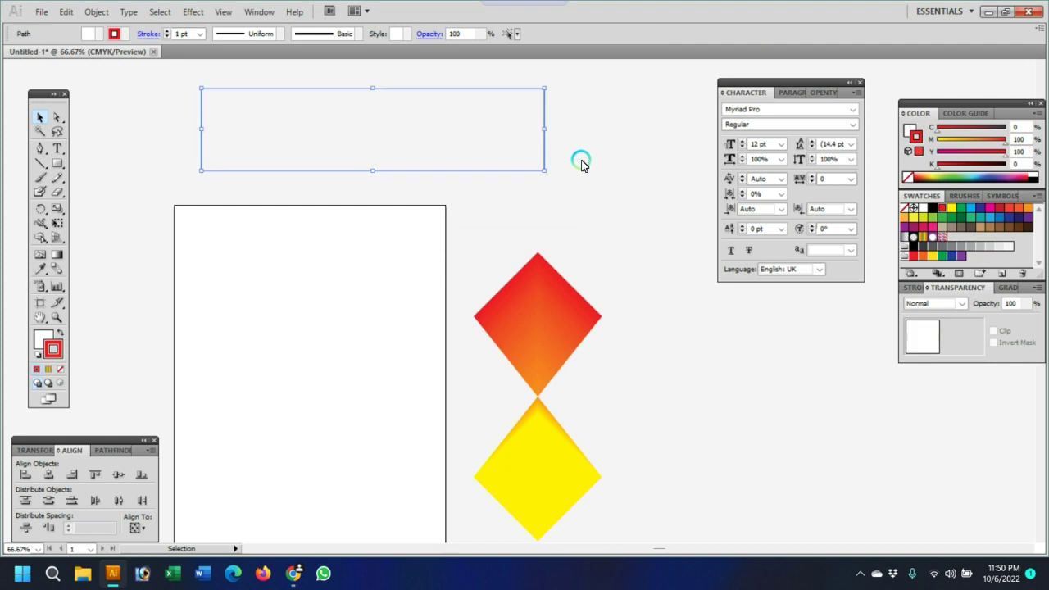
{"action": "left_click", "coordinate": [96, 13]}
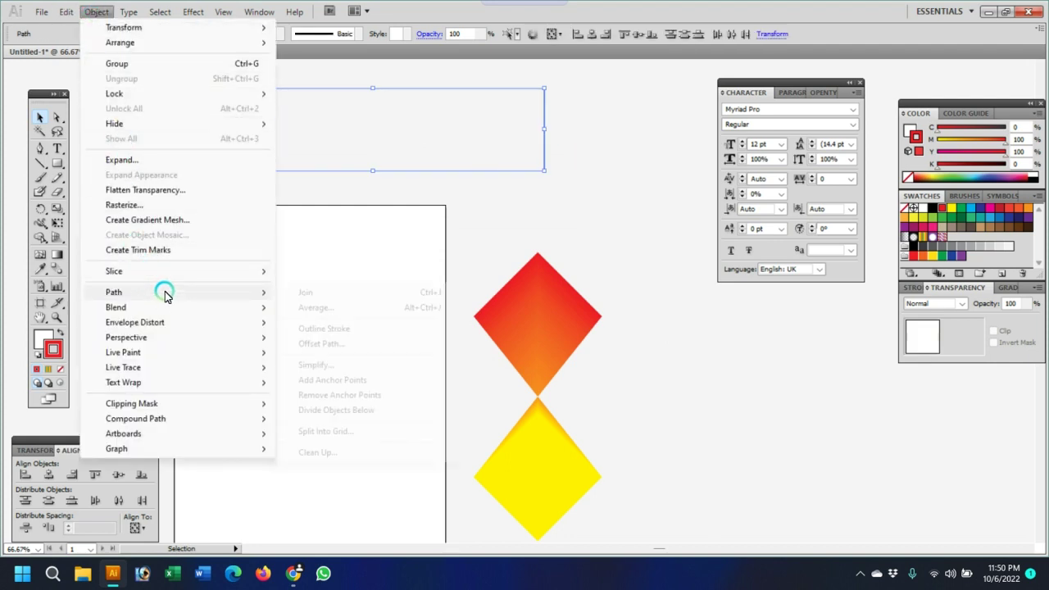
{"action": "mouse_move", "coordinate": [173, 308]}
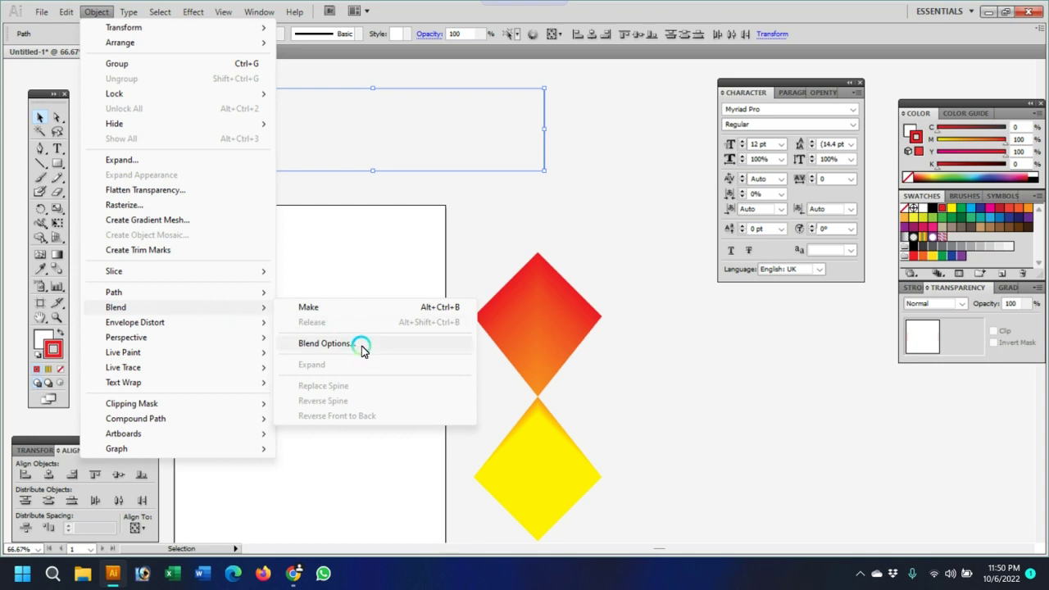
{"action": "left_click", "coordinate": [422, 307]}
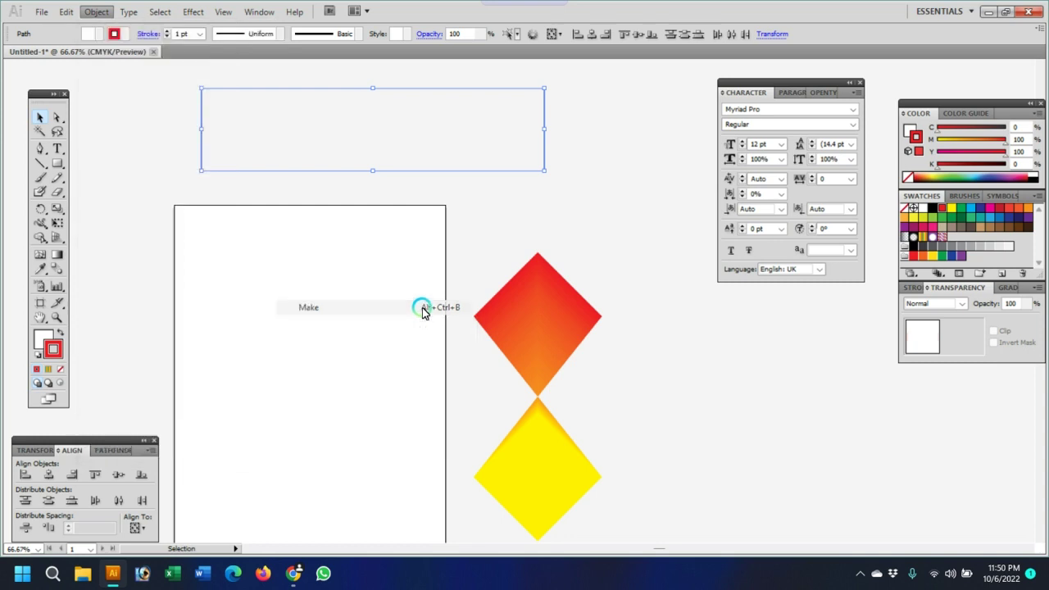
{"action": "left_click", "coordinate": [473, 223]}
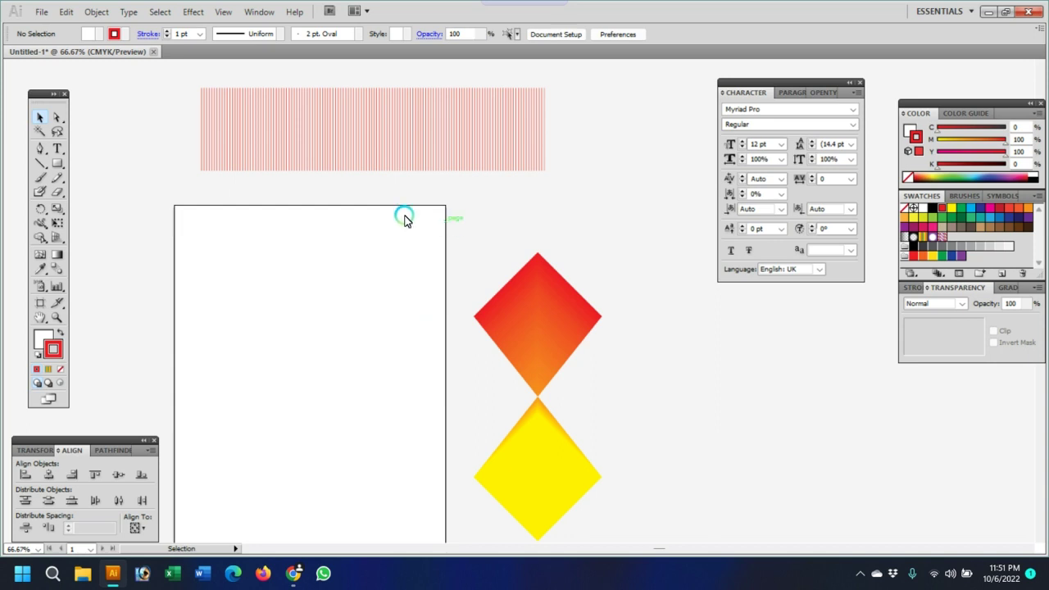
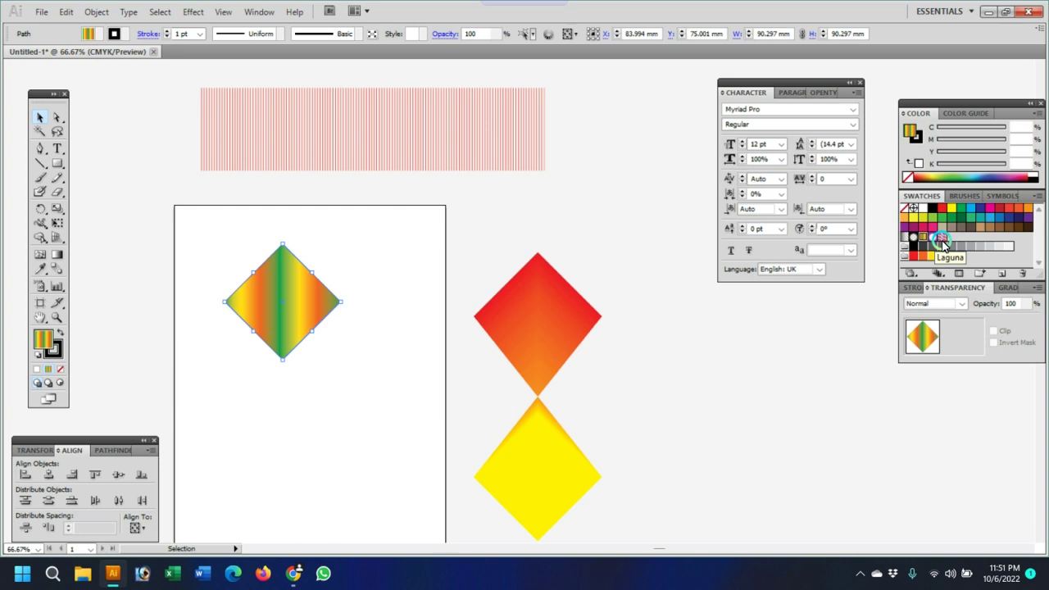
Step: Fill the diamond on the artboard with the linear black fading gradient and recolour its transparent end stop to red
{"action": "left_click", "coordinate": [931, 237]}
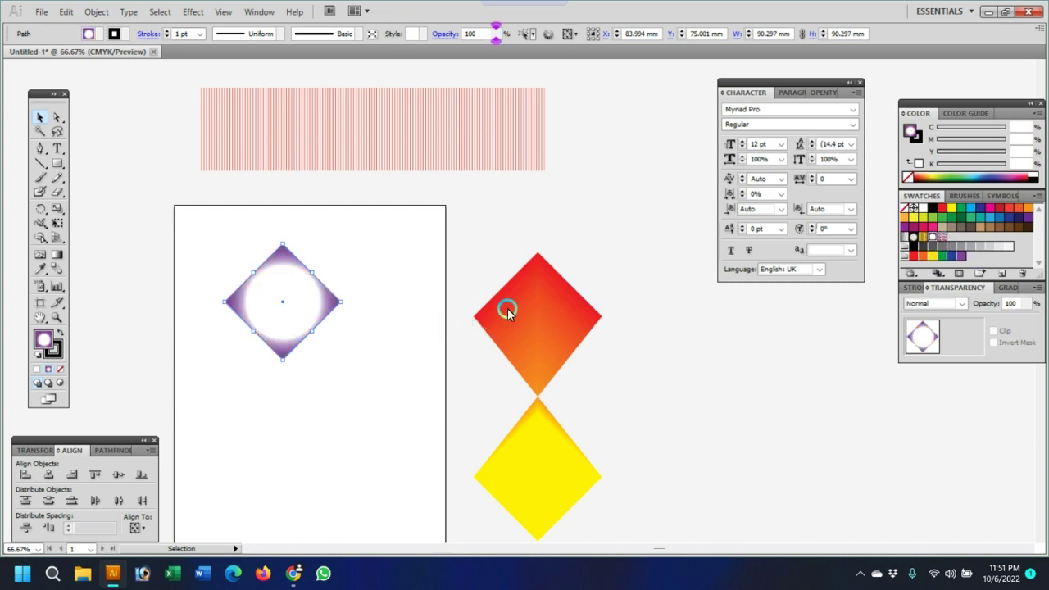
{"action": "left_click", "coordinate": [904, 237]}
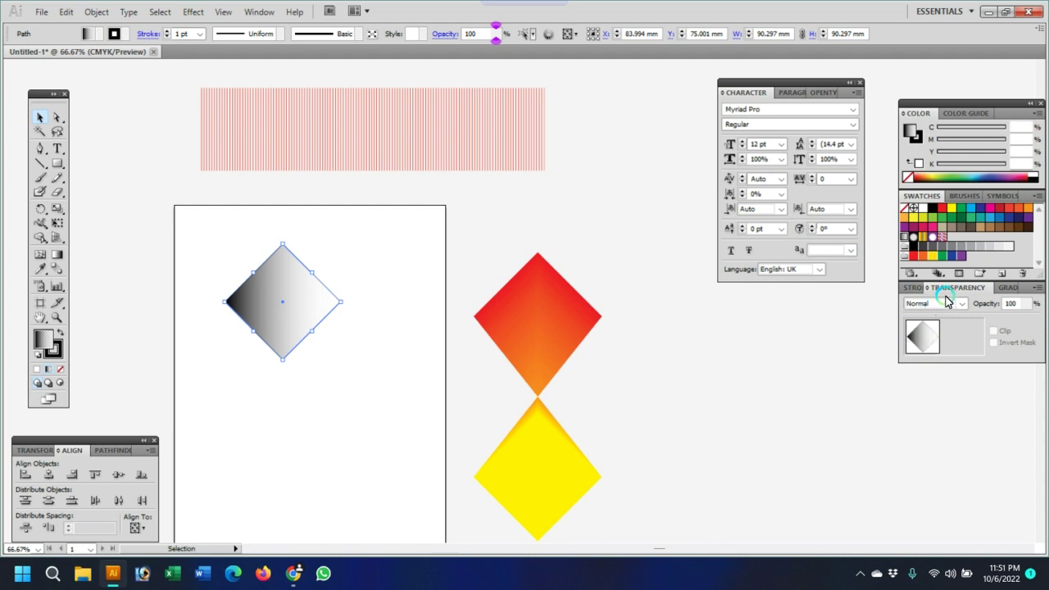
{"action": "left_click", "coordinate": [1007, 288]}
{"action": "left_click", "coordinate": [1014, 356]}
{"action": "double_click", "coordinate": [1016, 356]}
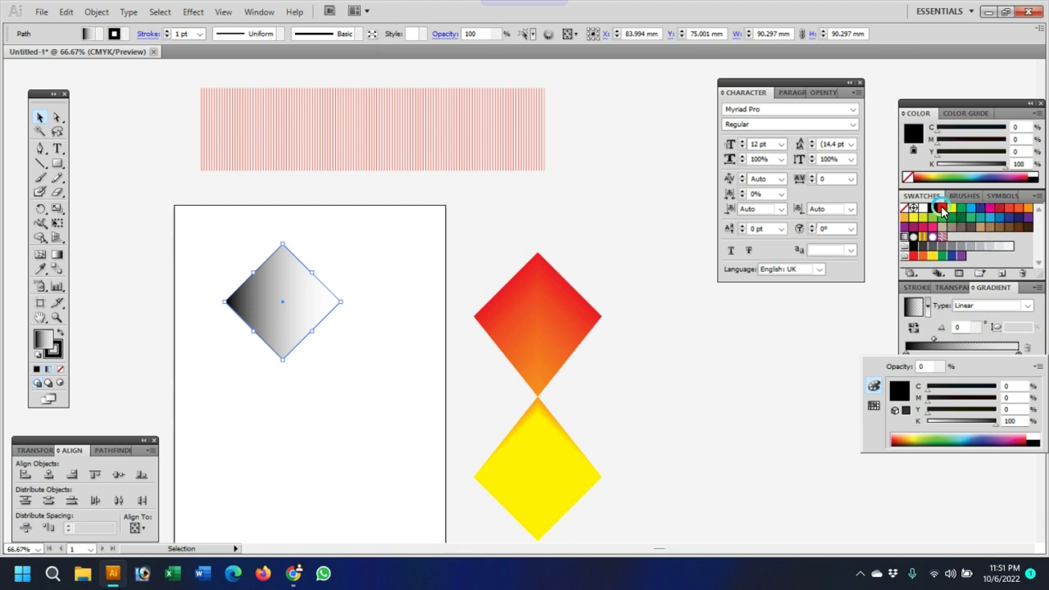
{"action": "left_click_drag", "start_coordinate": [944, 209], "coordinate": [1018, 357]}
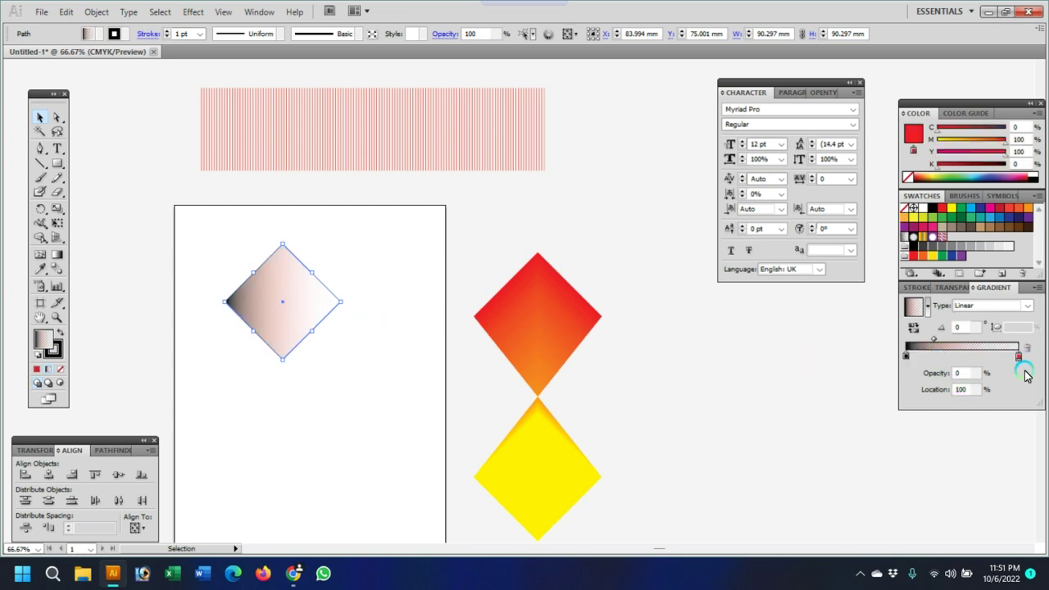
Step: Move the gradient's red stop to about 62% and add a black stop at 100%, then reselect the diamond
{"action": "left_click_drag", "start_coordinate": [1021, 364], "coordinate": [975, 359]}
{"action": "left_click", "coordinate": [907, 358]}
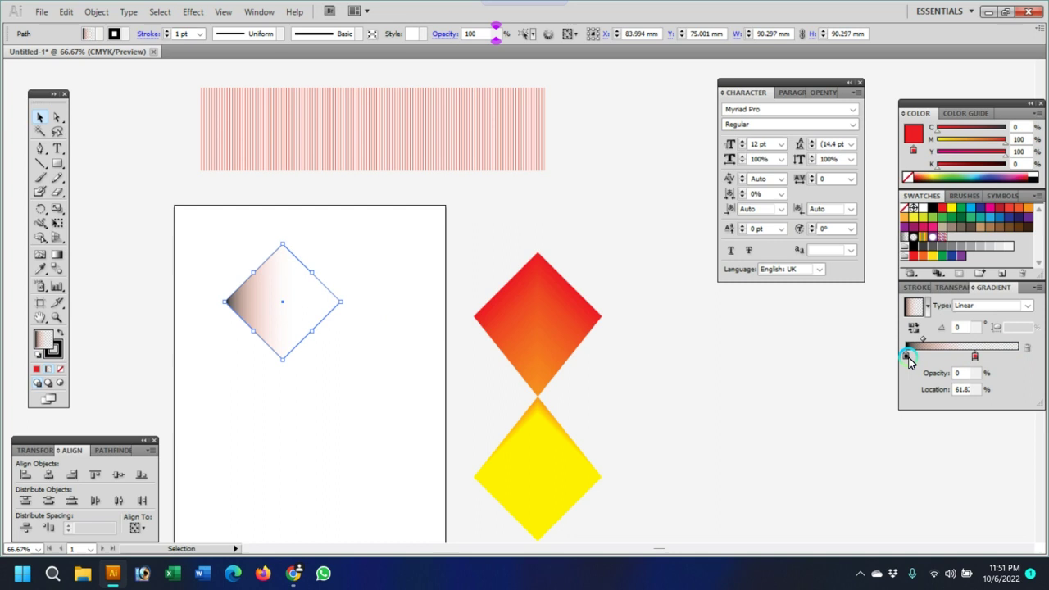
{"action": "left_click_drag", "start_coordinate": [911, 357], "coordinate": [1019, 355]}
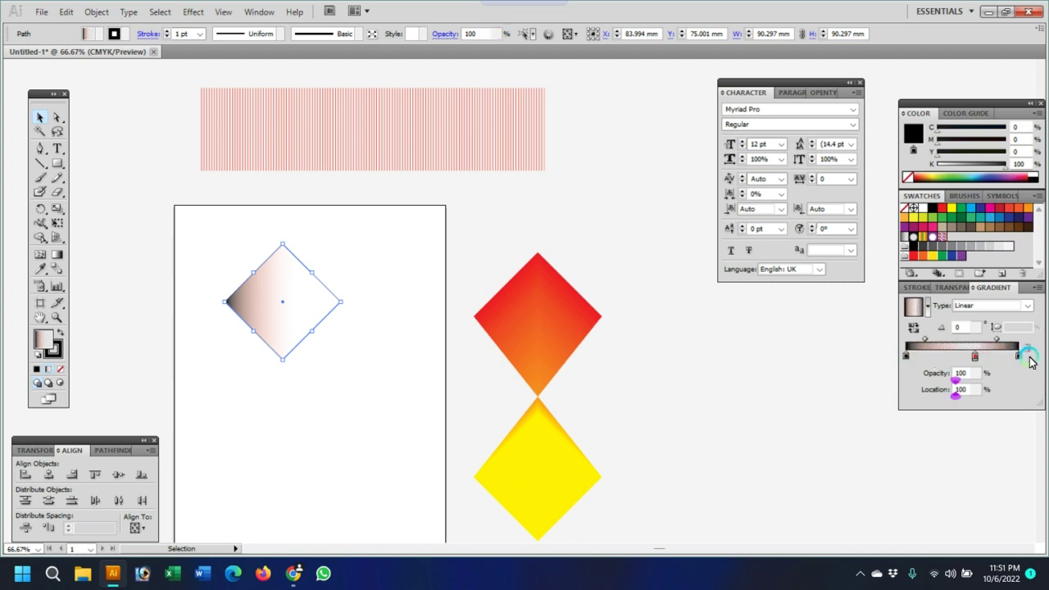
{"action": "left_click", "coordinate": [335, 354]}
{"action": "left_click", "coordinate": [309, 308]}
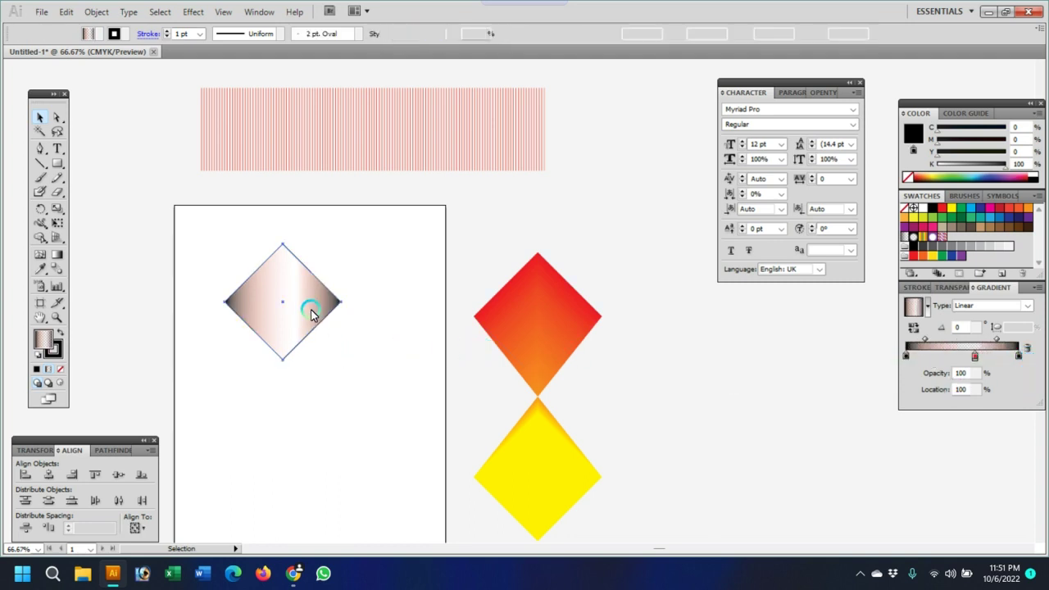
Step: Change the diamond's gradient type to Radial and replace the outer black stop with the red stop at 100%
{"action": "left_click", "coordinate": [988, 311]}
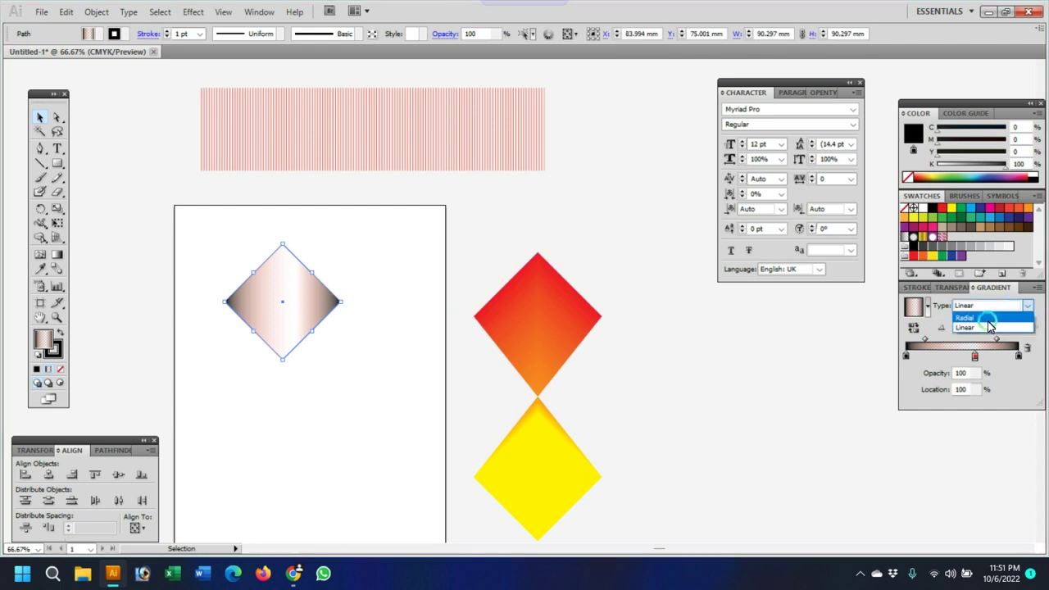
{"action": "left_click", "coordinate": [988, 319]}
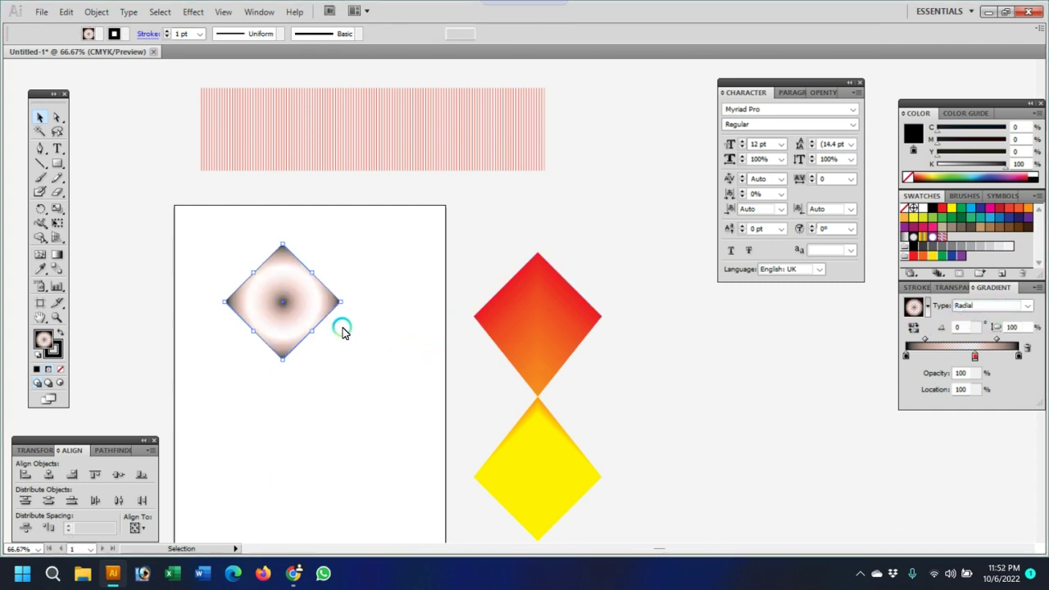
{"action": "left_click", "coordinate": [975, 355]}
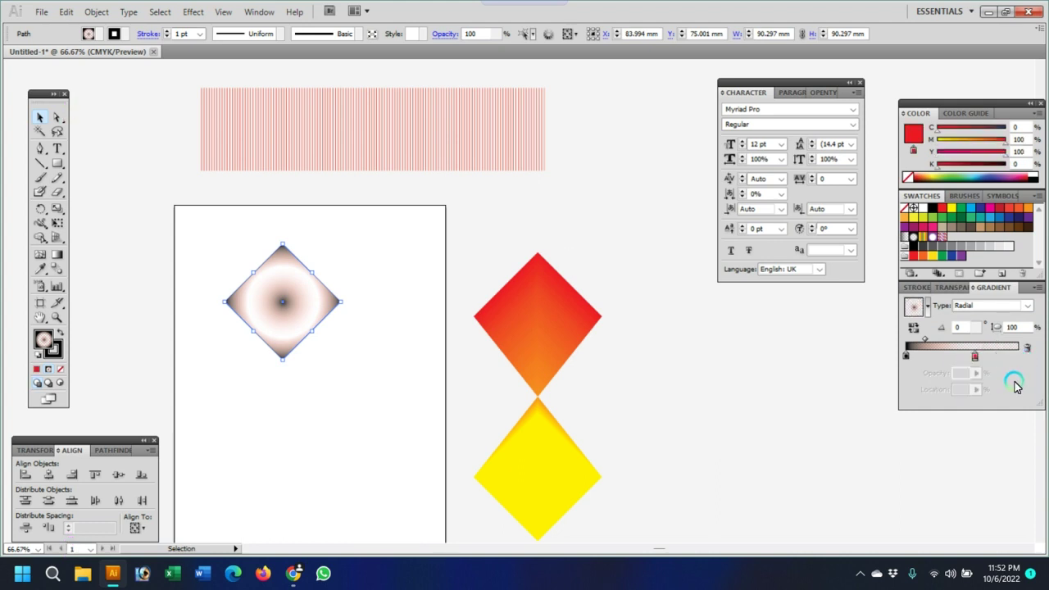
{"action": "left_click", "coordinate": [1017, 357]}
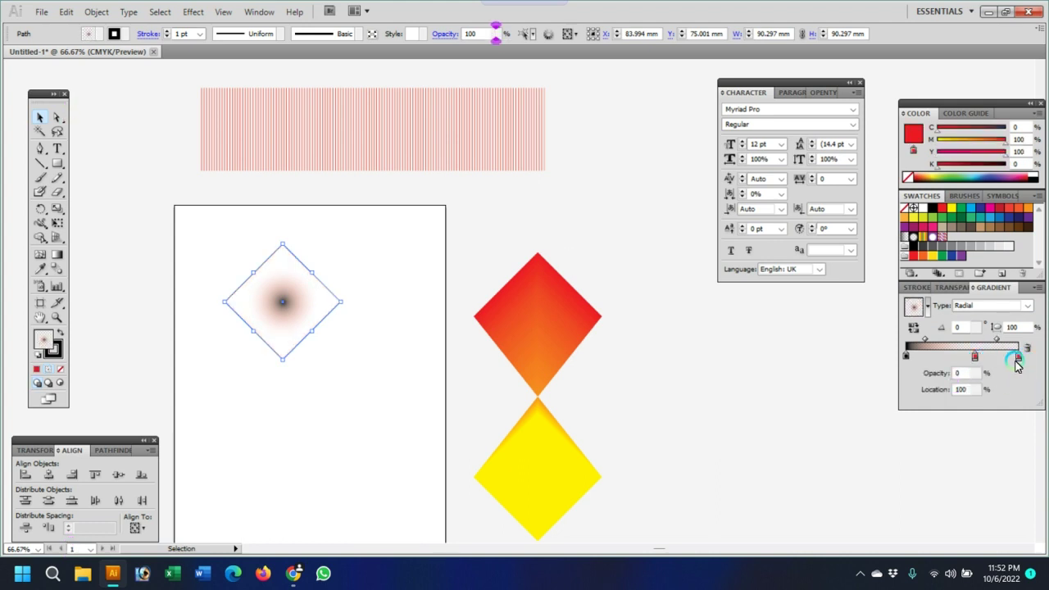
{"action": "left_click_drag", "start_coordinate": [975, 358], "coordinate": [1022, 369]}
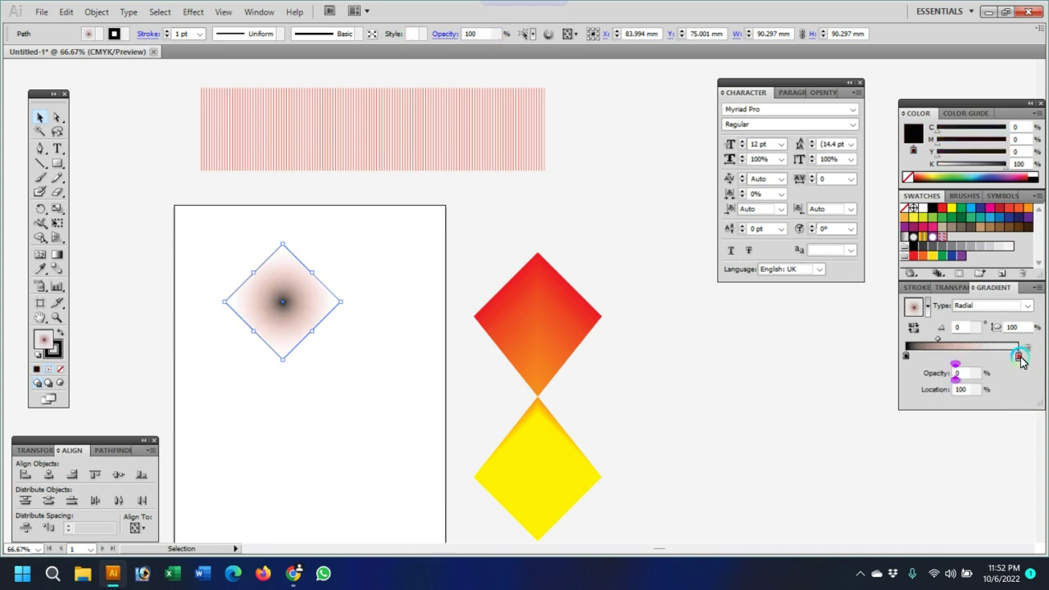
{"action": "left_click", "coordinate": [384, 371]}
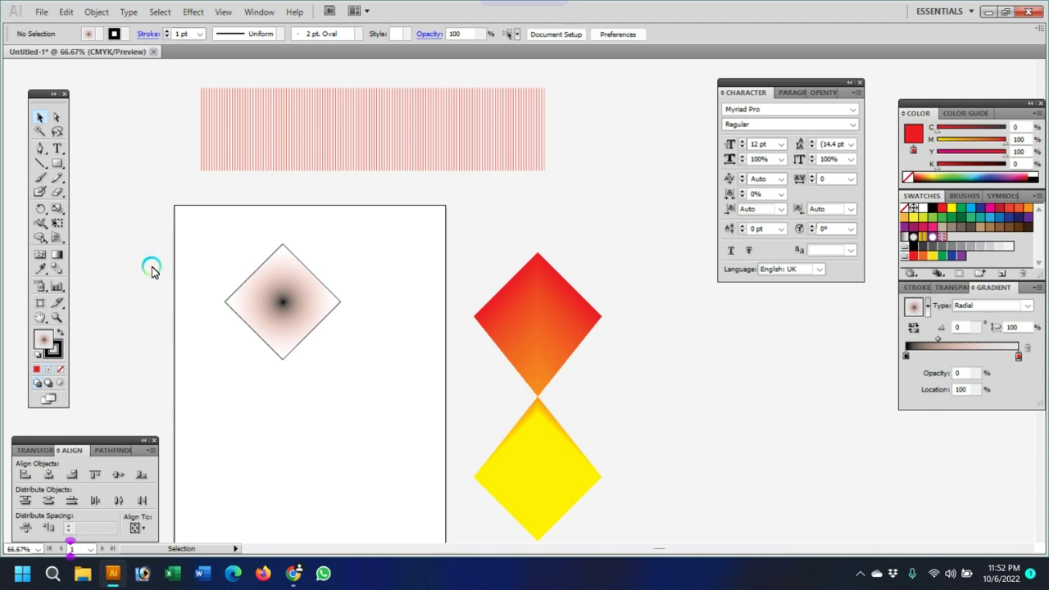
Step: Remove the black stroke from the radial gradient diamond and deselect it
{"action": "left_click", "coordinate": [313, 305]}
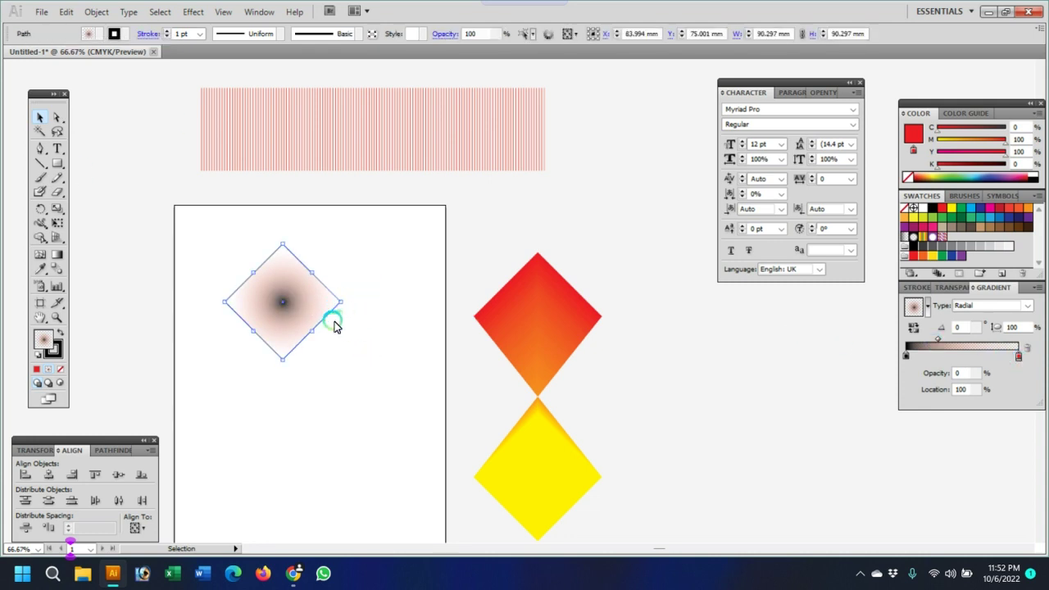
{"action": "left_click", "coordinate": [55, 351]}
{"action": "left_click", "coordinate": [60, 369]}
{"action": "left_click", "coordinate": [305, 373]}
Step: Duplicate the radial gradient diamond about 117 mm straight down on the artboard
{"action": "left_click", "coordinate": [299, 328]}
{"action": "left_click_drag", "start_coordinate": [295, 302], "coordinate": [295, 450]}
{"action": "left_click", "coordinate": [323, 401]}
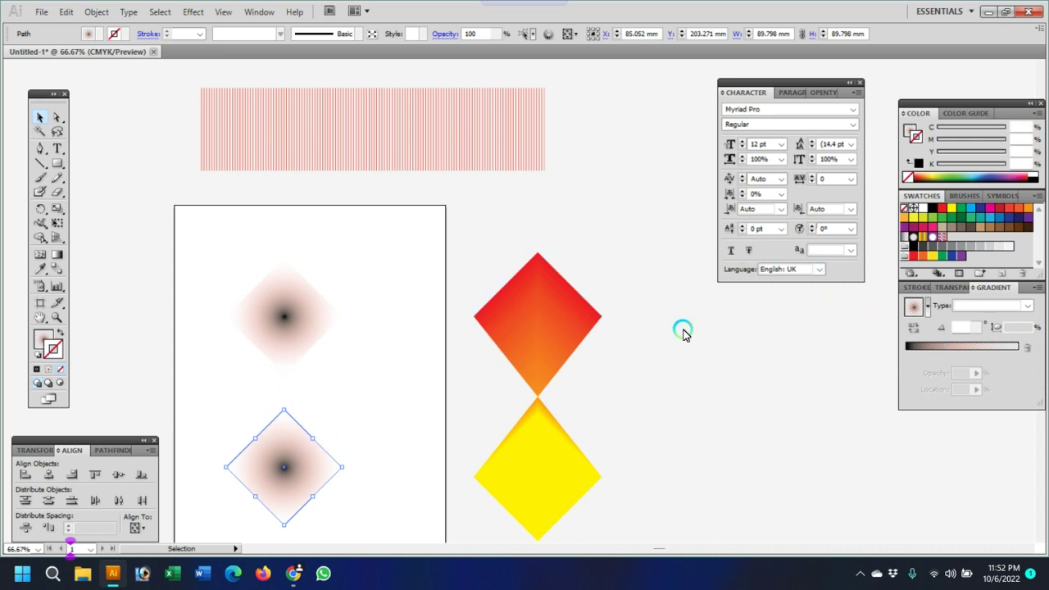
Step: Change the black centre stop of the lower diamond's radial gradient to red
{"action": "left_click", "coordinate": [47, 338]}
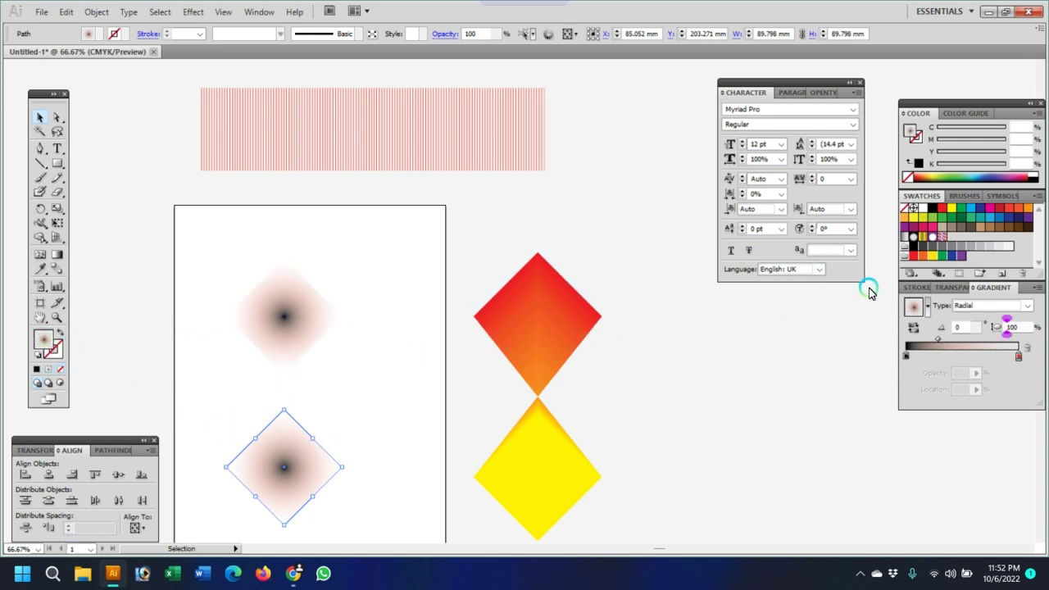
{"action": "left_click", "coordinate": [907, 354]}
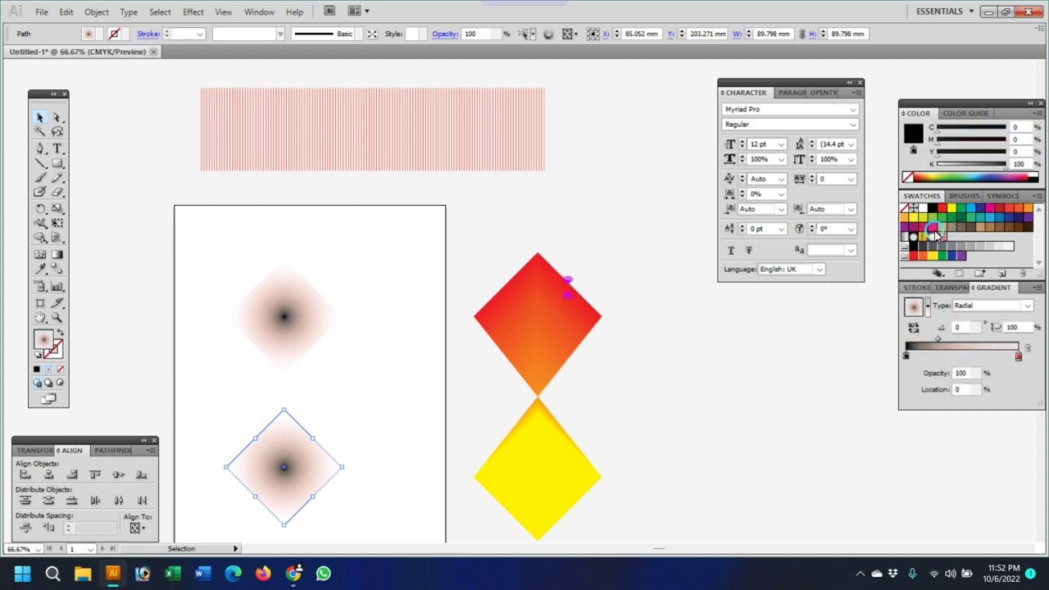
{"action": "left_click_drag", "start_coordinate": [941, 209], "coordinate": [906, 354]}
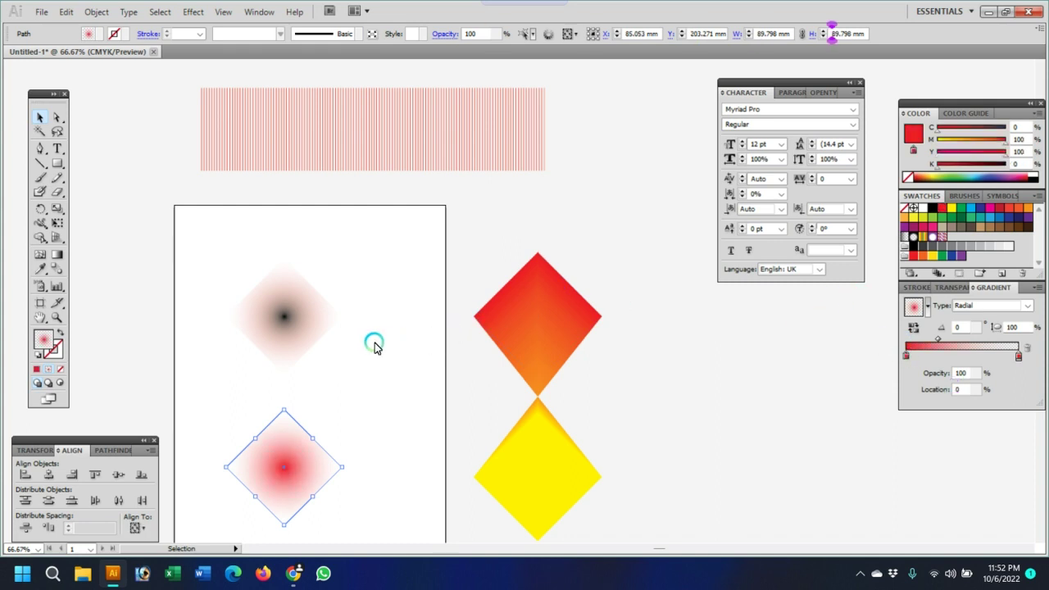
Step: Change the black centre stop of the upper diamond's radial gradient to dark blue
{"action": "left_click", "coordinate": [340, 338]}
{"action": "left_click", "coordinate": [305, 321]}
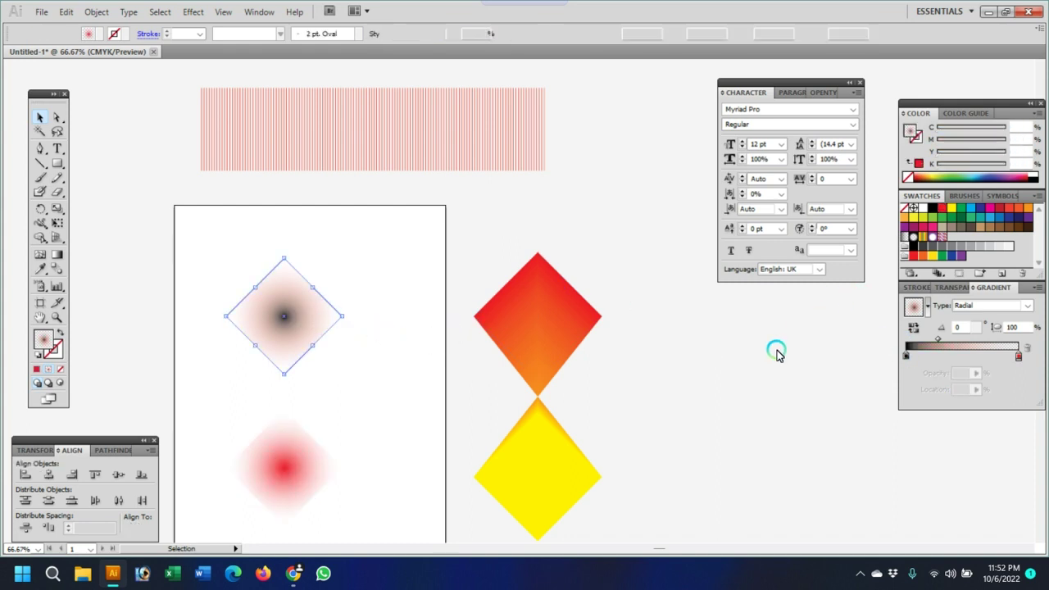
{"action": "left_click", "coordinate": [907, 356]}
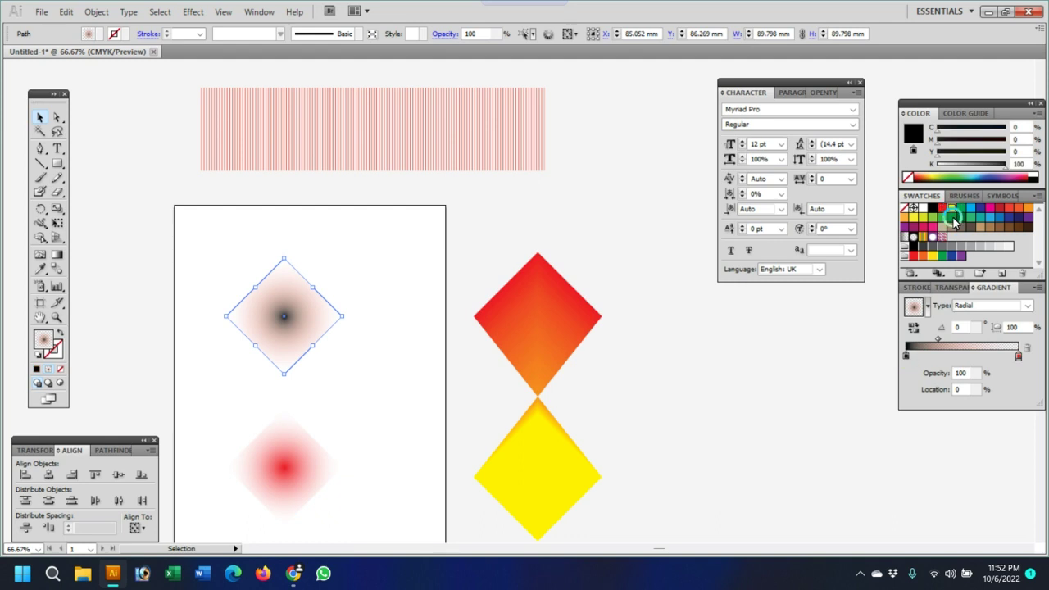
{"action": "left_click_drag", "start_coordinate": [970, 212], "coordinate": [906, 354]}
Step: Blend the two radial gradient diamonds from the upper one's bottom anchor to the lower one's top anchor, and deselect the result
{"action": "left_click_drag", "start_coordinate": [391, 306], "coordinate": [276, 447]}
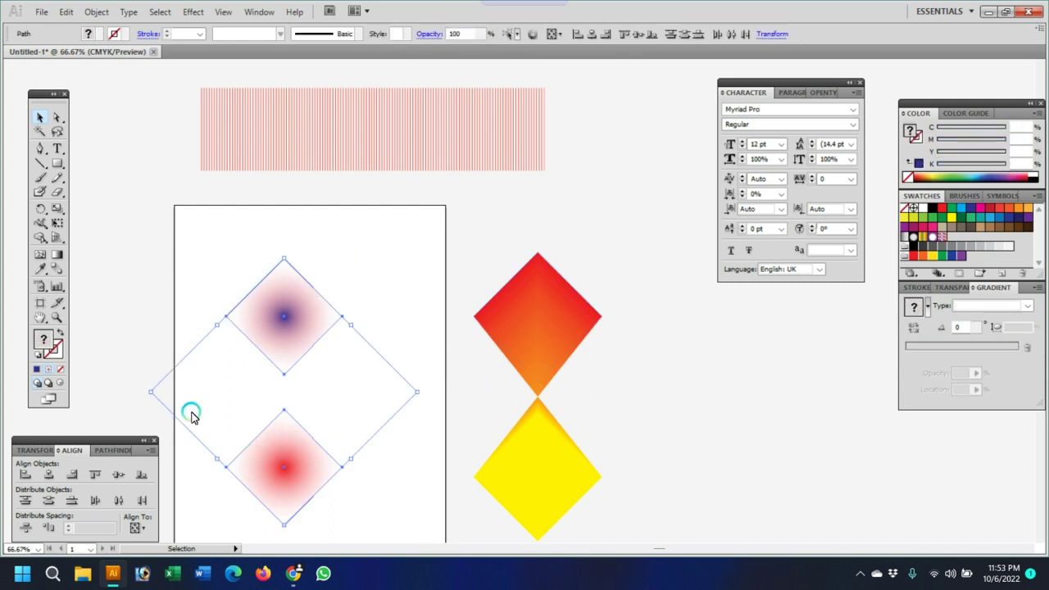
{"action": "left_click", "coordinate": [60, 271]}
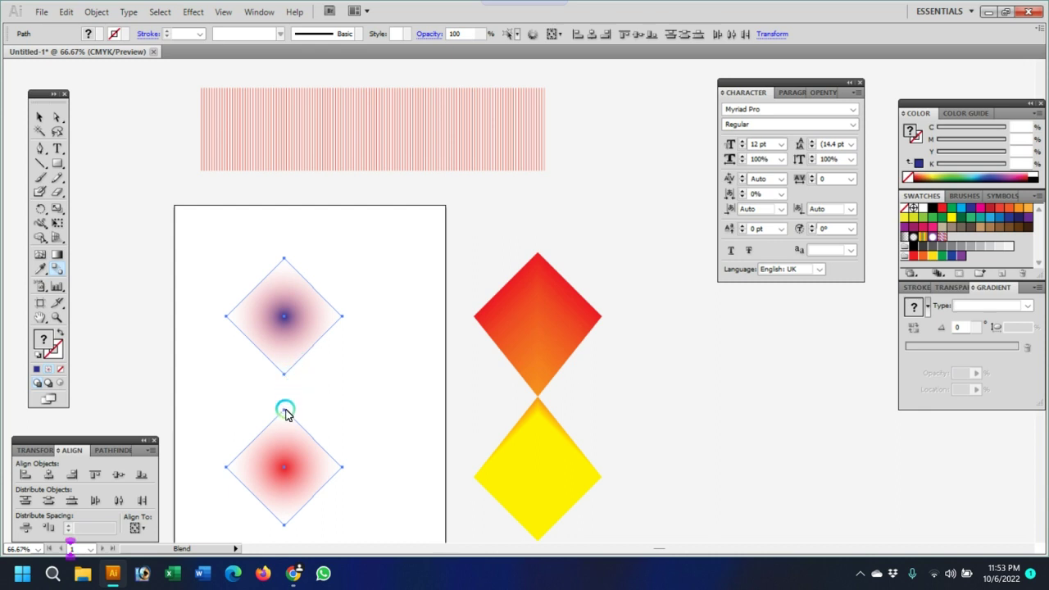
{"action": "left_click", "coordinate": [340, 371], "text": "ctrl"}
{"action": "left_click", "coordinate": [461, 320], "text": "ctrl"}
{"action": "left_click", "coordinate": [461, 320], "text": "ctrl"}
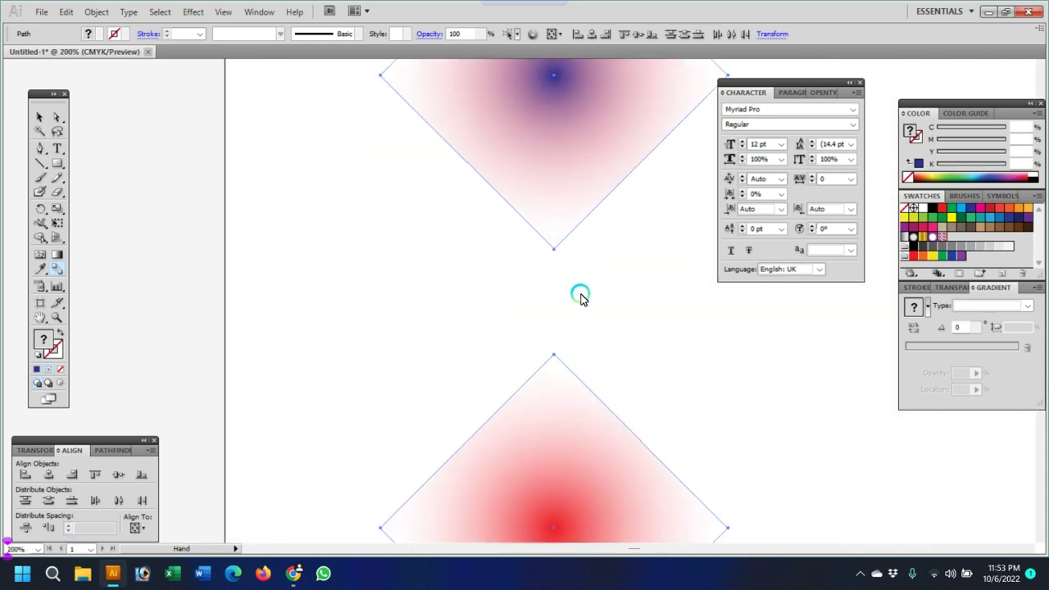
{"action": "left_click_drag", "start_coordinate": [579, 295], "coordinate": [382, 211]}
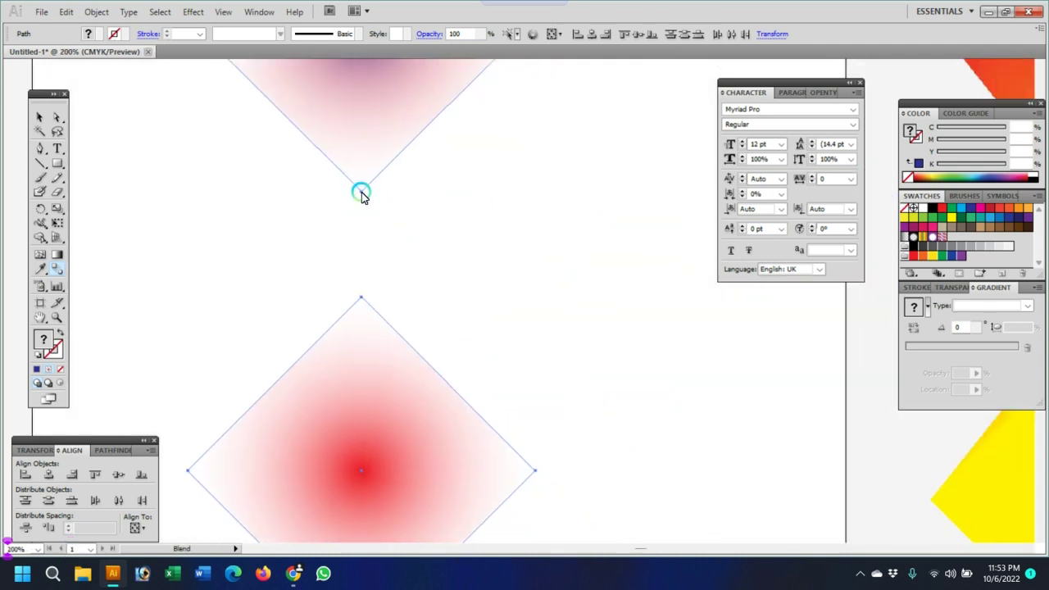
{"action": "left_click", "coordinate": [367, 298]}
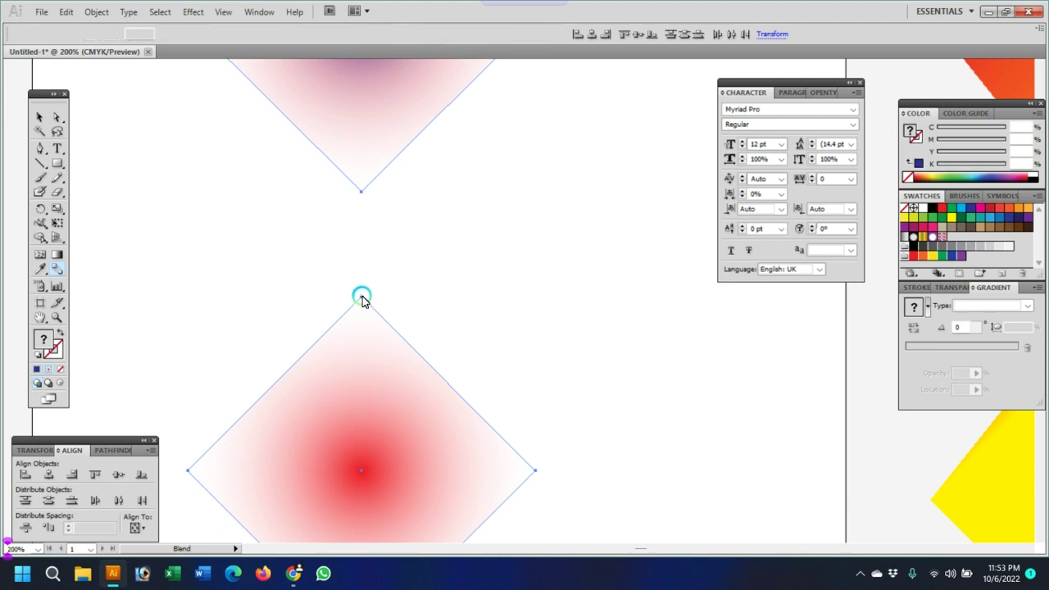
{"action": "left_click", "coordinate": [39, 118]}
{"action": "left_click", "coordinate": [616, 284]}
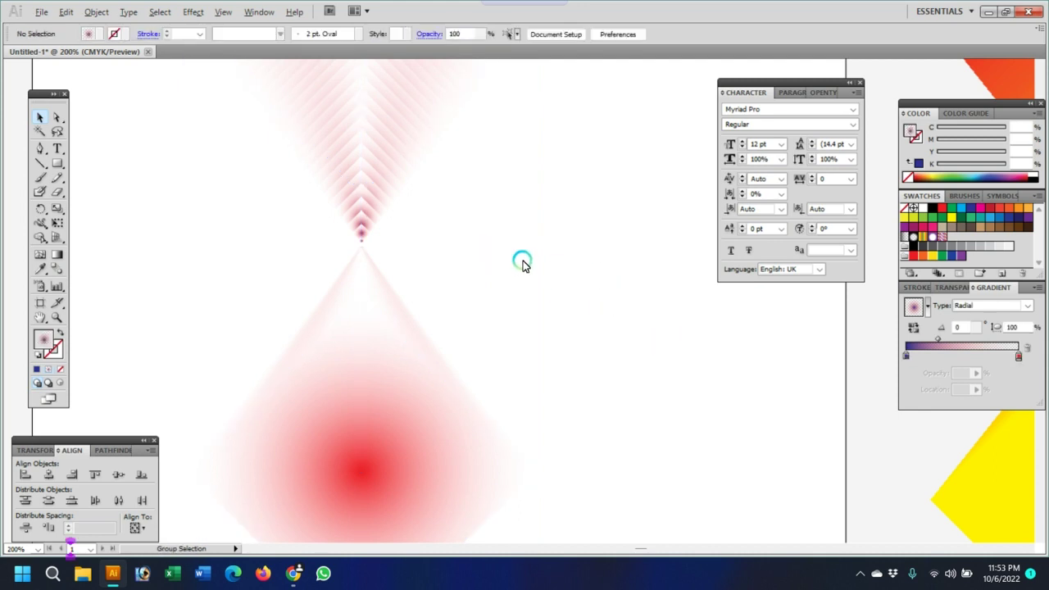
Step: Move the radial gradient blend slightly left and bring the red-to-yellow diamond blend beside it, partly onto the artboard
{"action": "key", "text": "ctrl+minus"}
{"action": "key", "text": "ctrl+minus"}
{"action": "key", "text": "ctrl+minus"}
{"action": "left_click", "coordinate": [516, 253], "text": "ctrl+alt"}
{"action": "key", "text": "alt+space"}
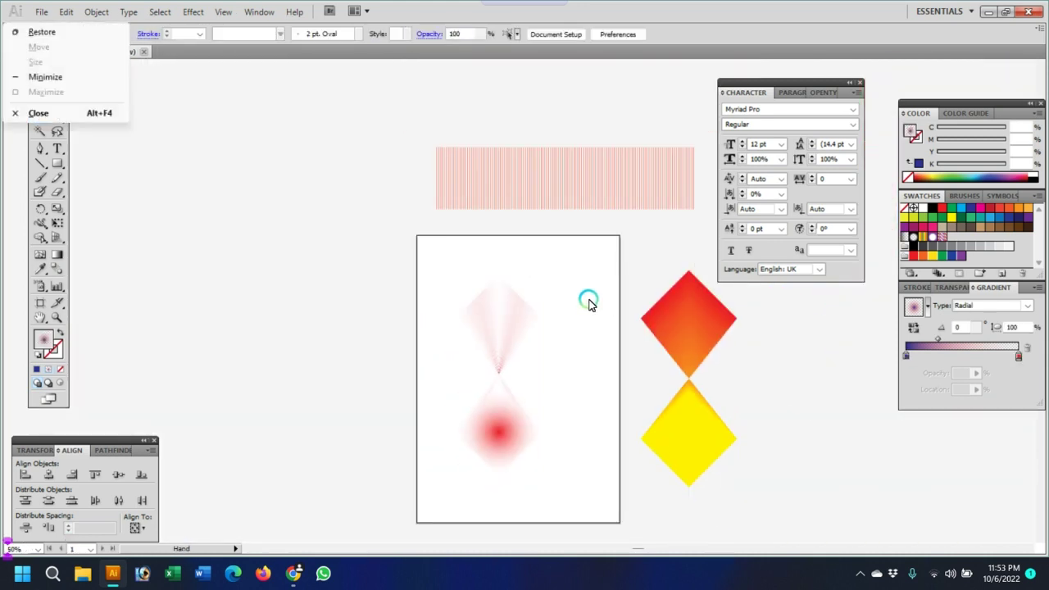
{"action": "left_click_drag", "start_coordinate": [590, 302], "coordinate": [477, 279]}
{"action": "left_click_drag", "start_coordinate": [377, 409], "coordinate": [484, 394]}
{"action": "left_click_drag", "start_coordinate": [573, 409], "coordinate": [487, 402]}
{"action": "left_click", "coordinate": [546, 245]}
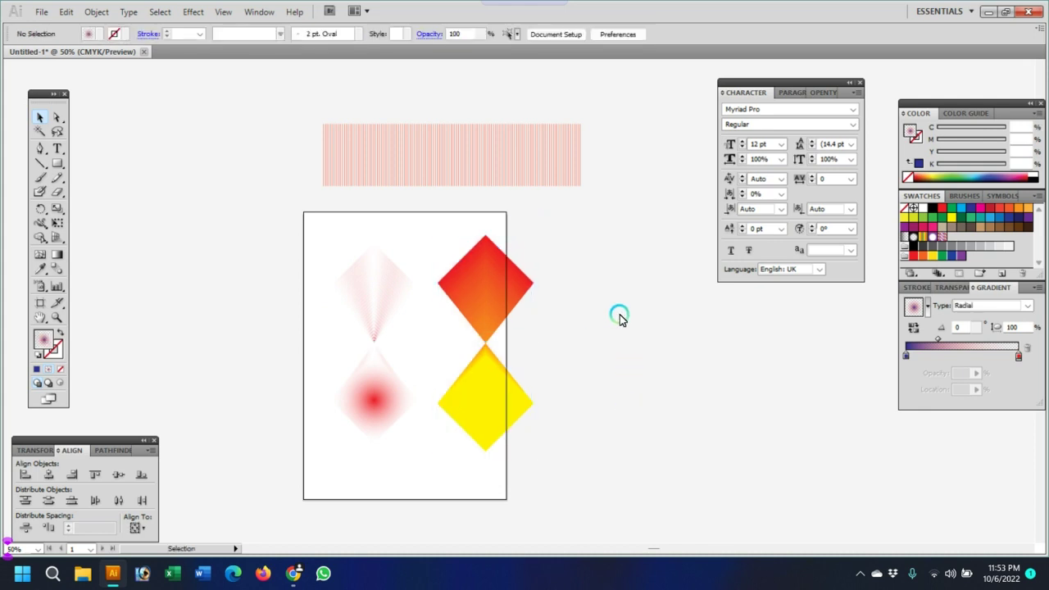
{"action": "left_click_drag", "start_coordinate": [566, 257], "coordinate": [408, 360]}
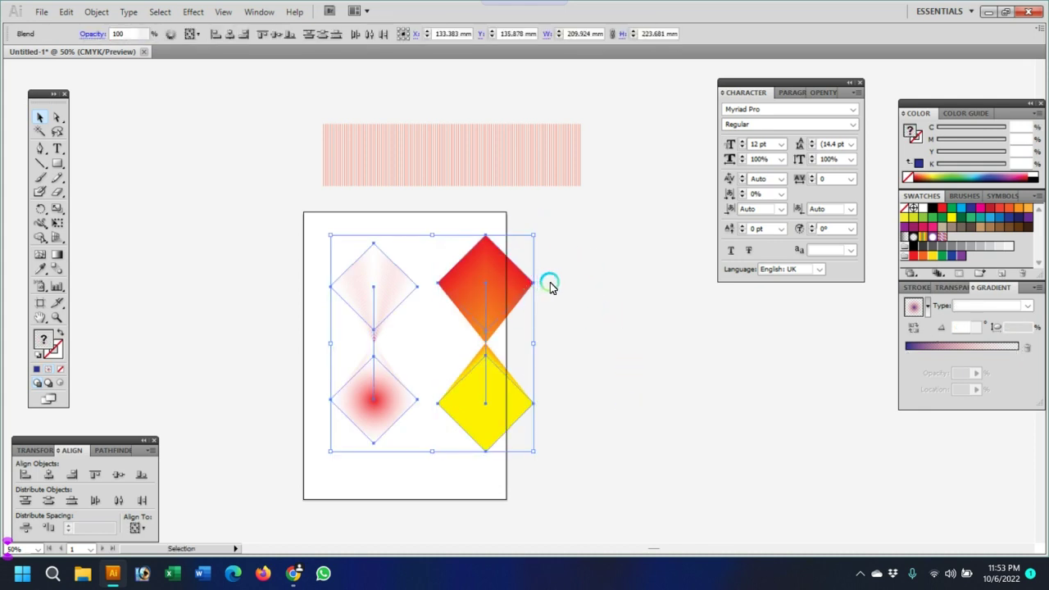
{"action": "left_click", "coordinate": [625, 327]}
{"action": "key", "text": "space"}
{"action": "left_click_drag", "start_coordinate": [590, 358], "coordinate": [534, 302]}
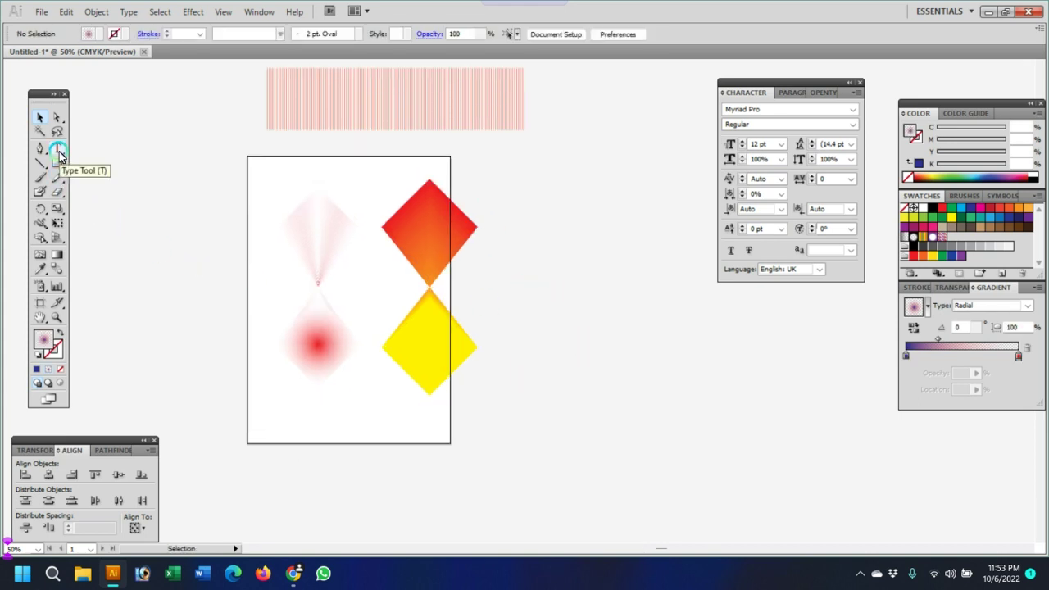
Step: Select both diamond blends and shift them slightly left and down on the artboard
{"action": "scroll", "coordinate": [459, 323], "scroll_direction": "up", "scroll_amount": 1}
{"action": "left_click_drag", "start_coordinate": [212, 217], "coordinate": [510, 409]}
{"action": "mouse_move", "coordinate": [445, 323]}
{"action": "left_mouse_down"}
{"action": "mouse_move", "coordinate": [398, 320]}
{"action": "mouse_move", "coordinate": [427, 331]}
{"action": "left_mouse_up"}
{"action": "left_click", "coordinate": [855, 574]}
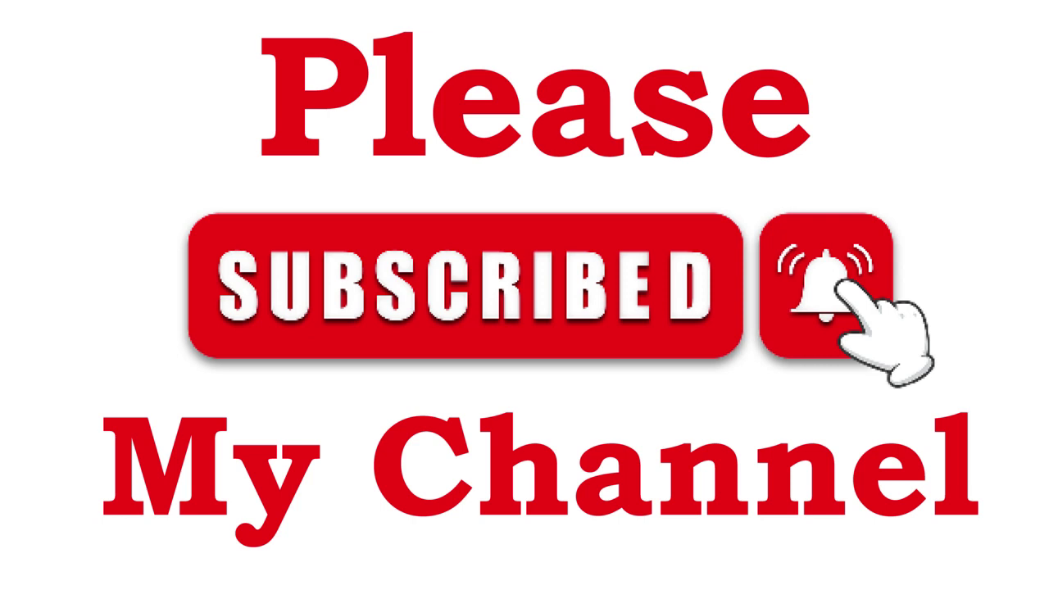